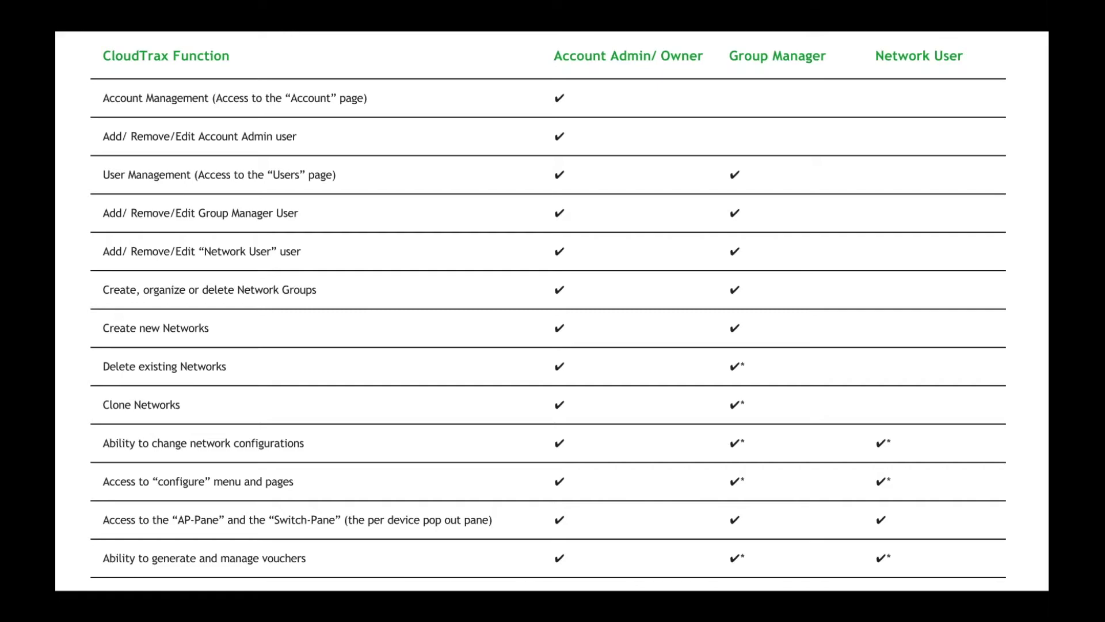
# - Advance the presentation to the Permissions slide
pyautogui.press('Right')
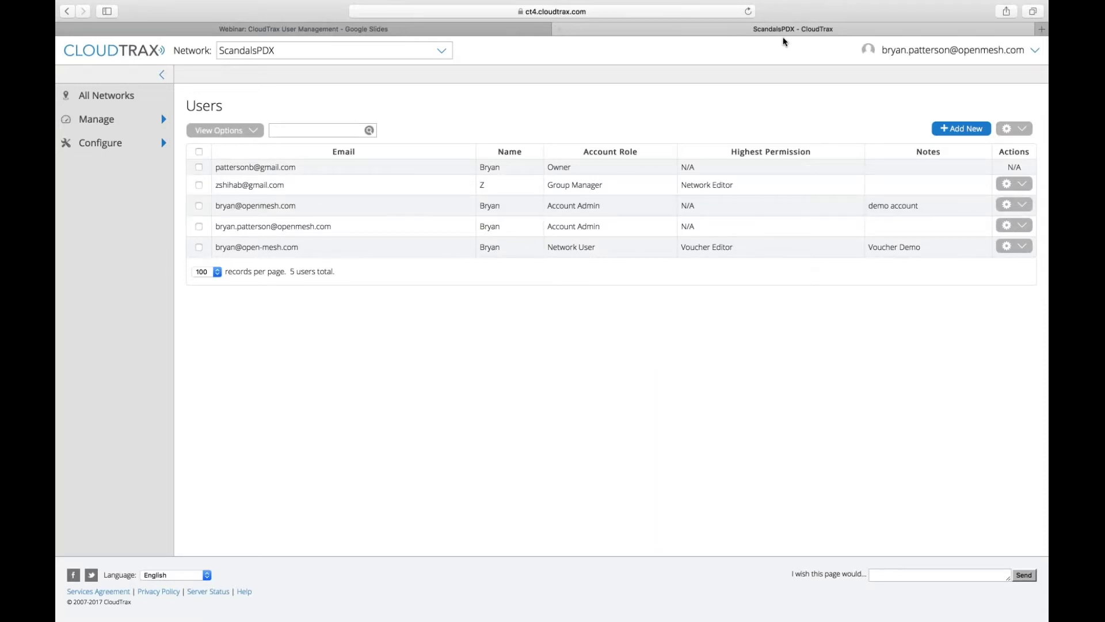
# - Reload CloudTrax onto the All Networks list and open the account menu
pyautogui.press('super+r')
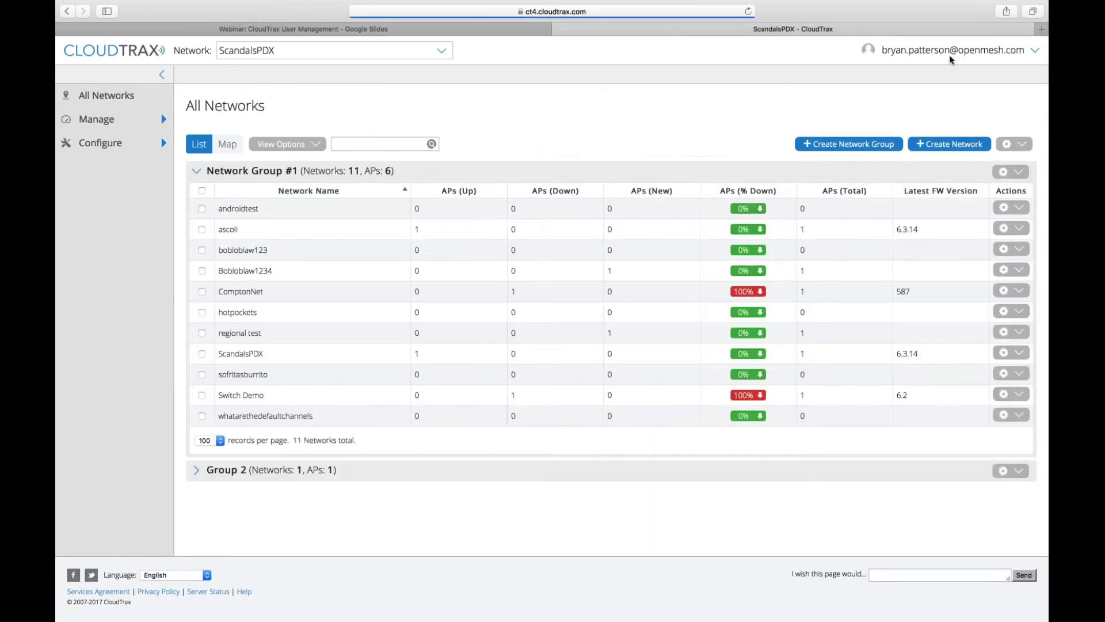
pyautogui.click(973, 63)
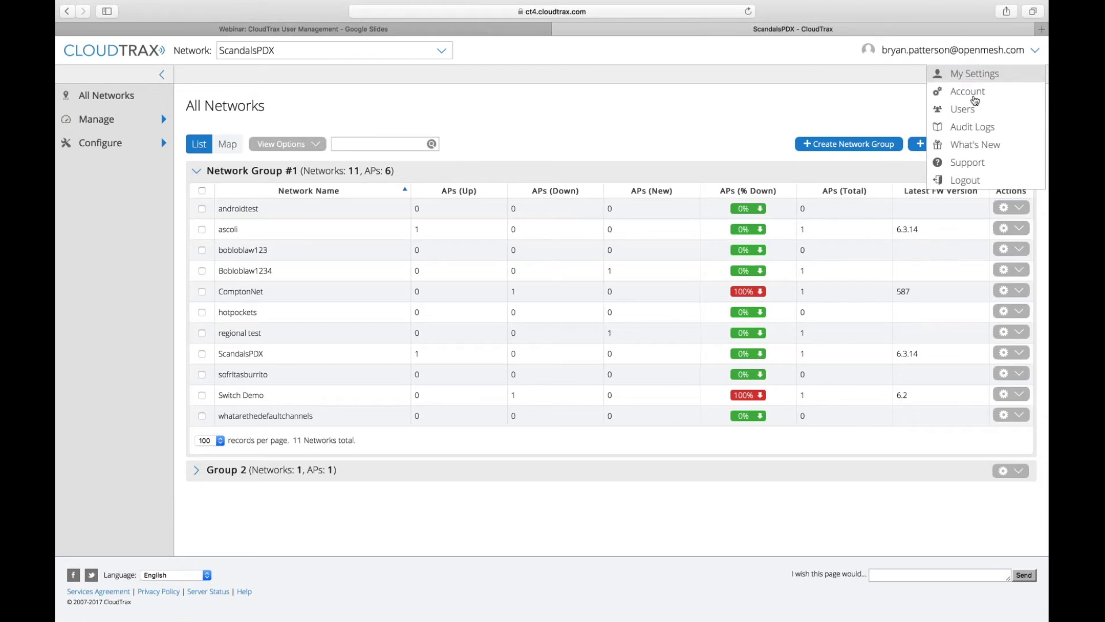
# - Open Account settings, highlight the New User Management System heading, then head to the Users list
pyautogui.click(974, 93)
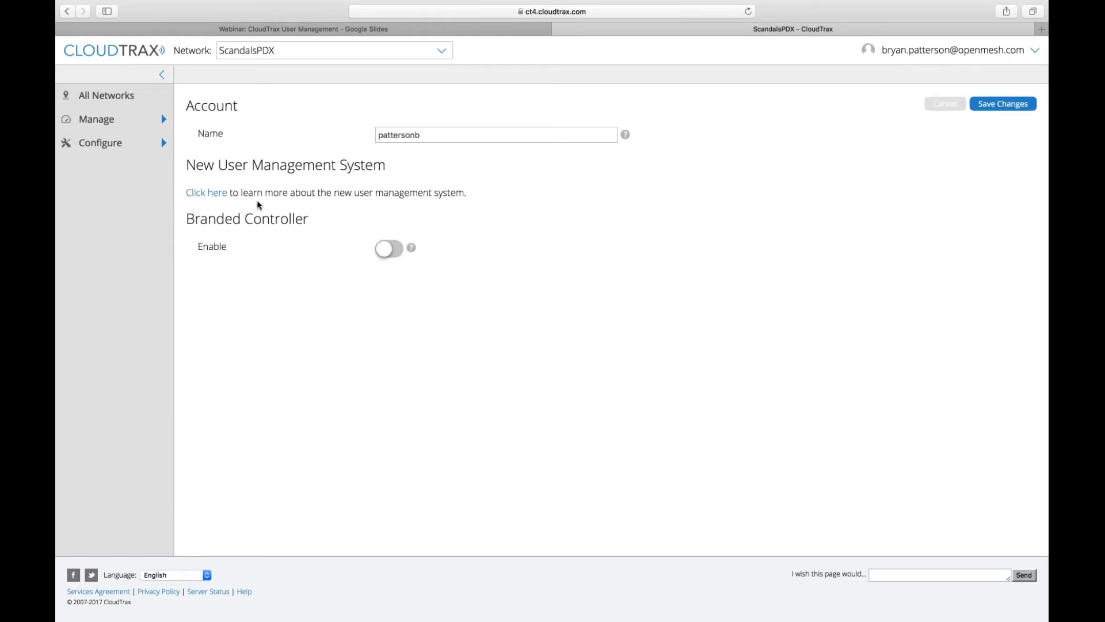
pyautogui.tripleClick(291, 180)
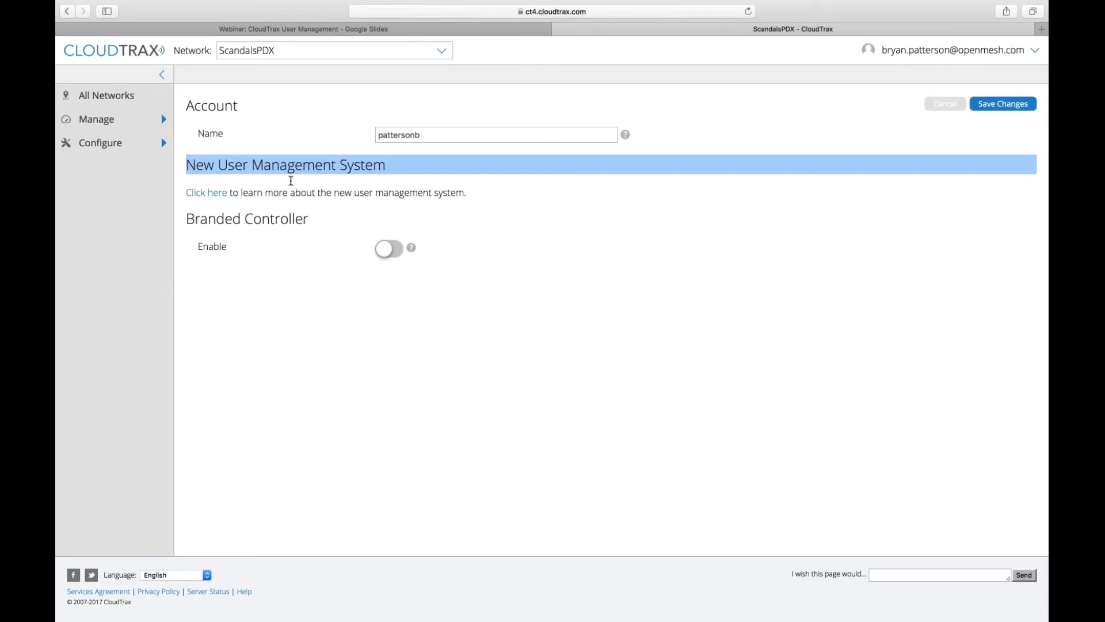
pyautogui.moveTo(290, 180); pyautogui.dragTo(321, 188)
pyautogui.click(401, 196)
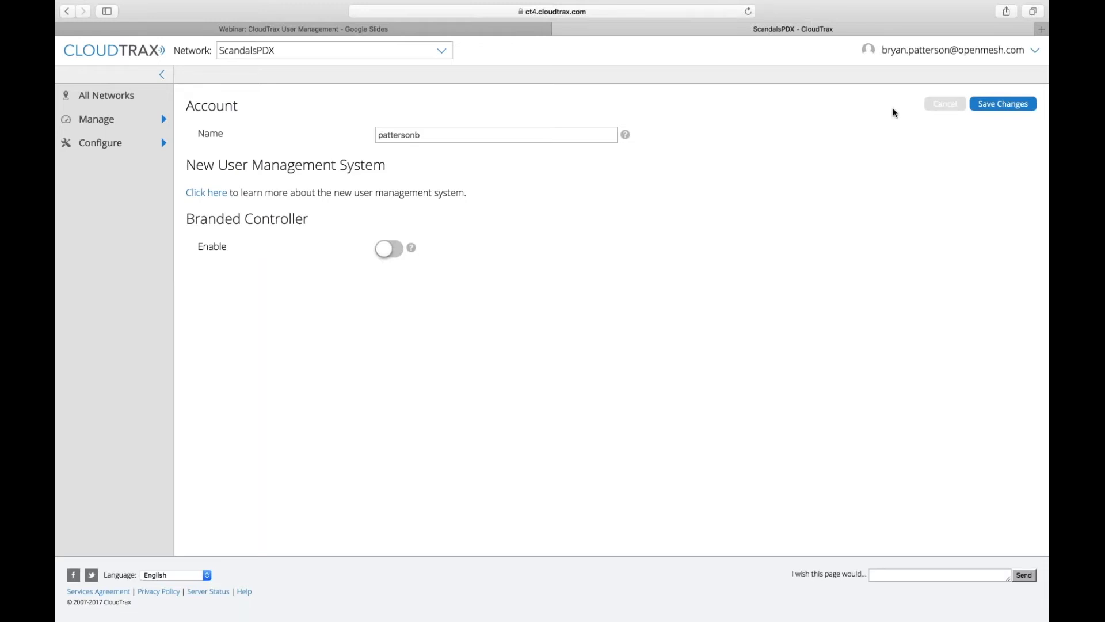
pyautogui.click(953, 50)
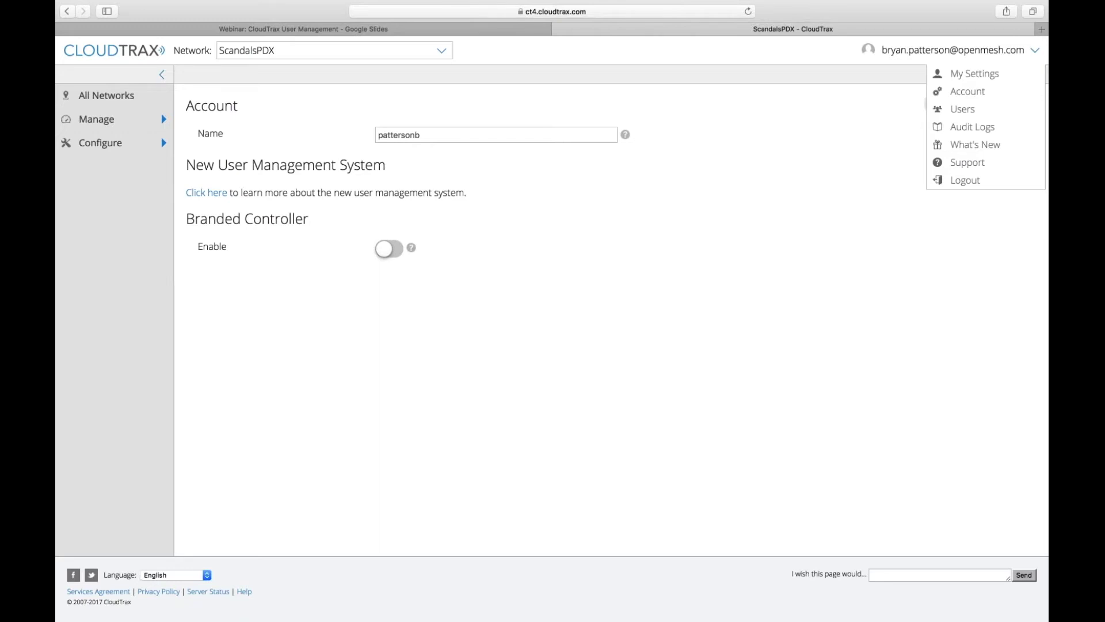
pyautogui.click(965, 114)
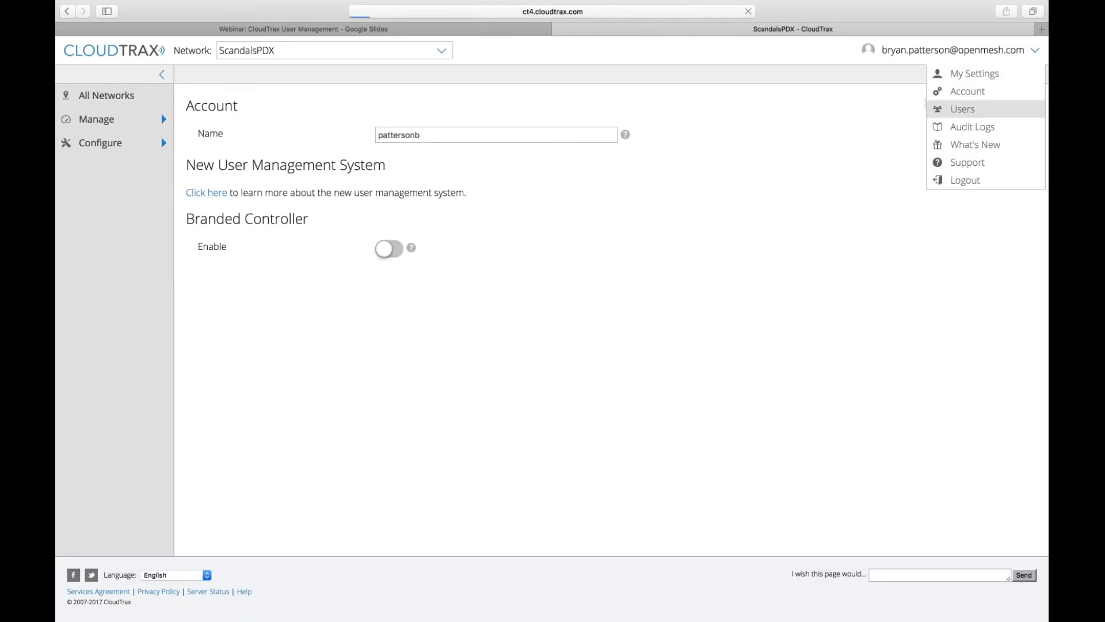
# - Start a new user and enter their full name and e-mail address
pyautogui.moveTo(981, 52)
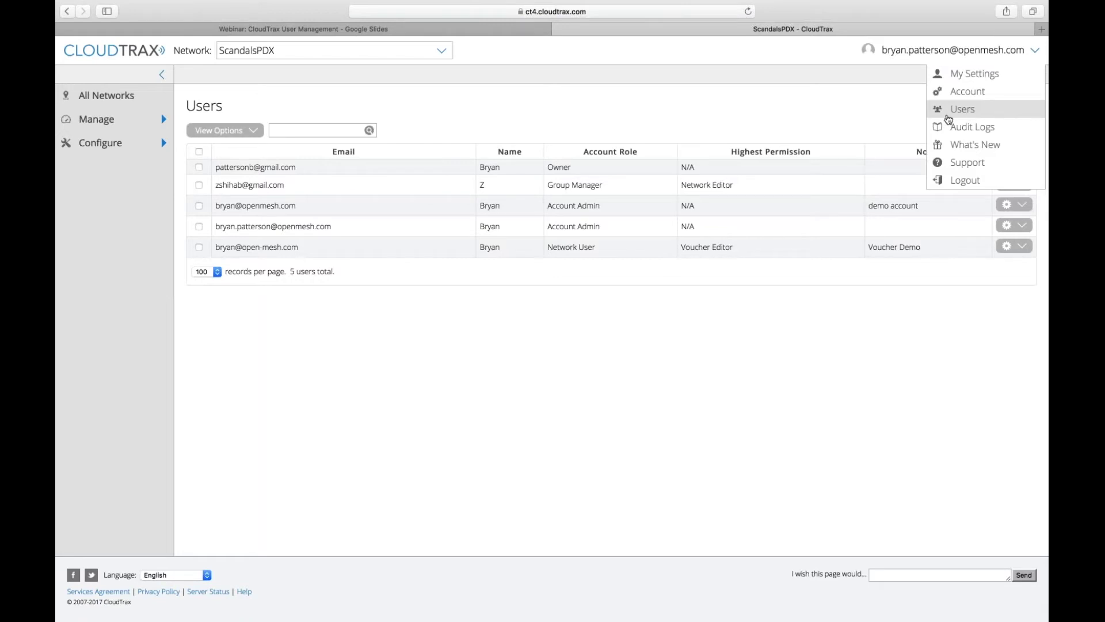
pyautogui.click(947, 118)
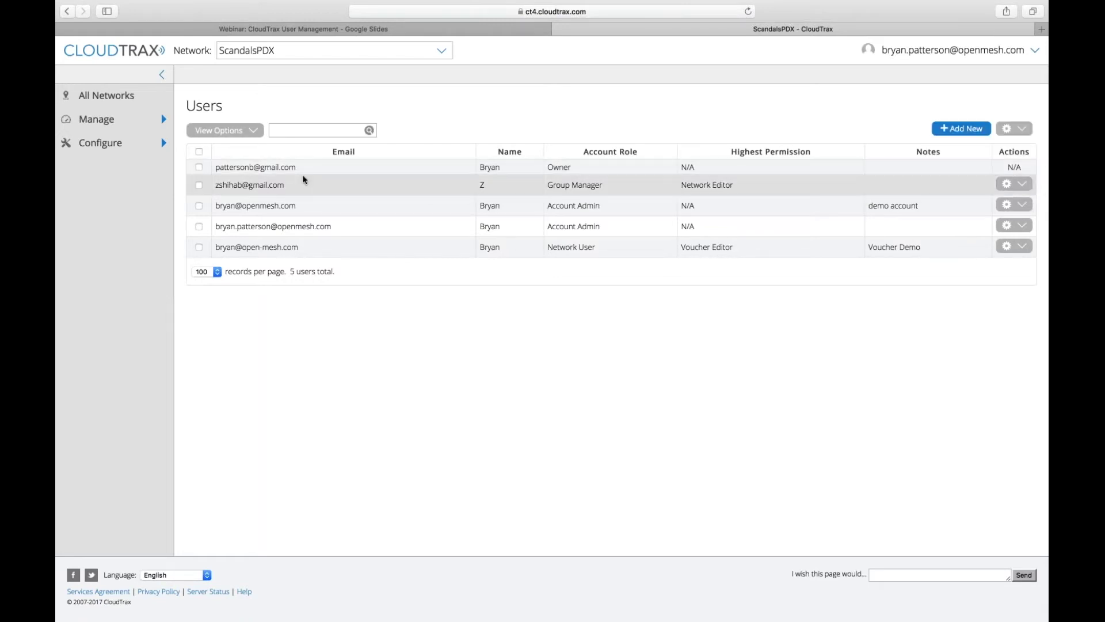
pyautogui.click(962, 128)
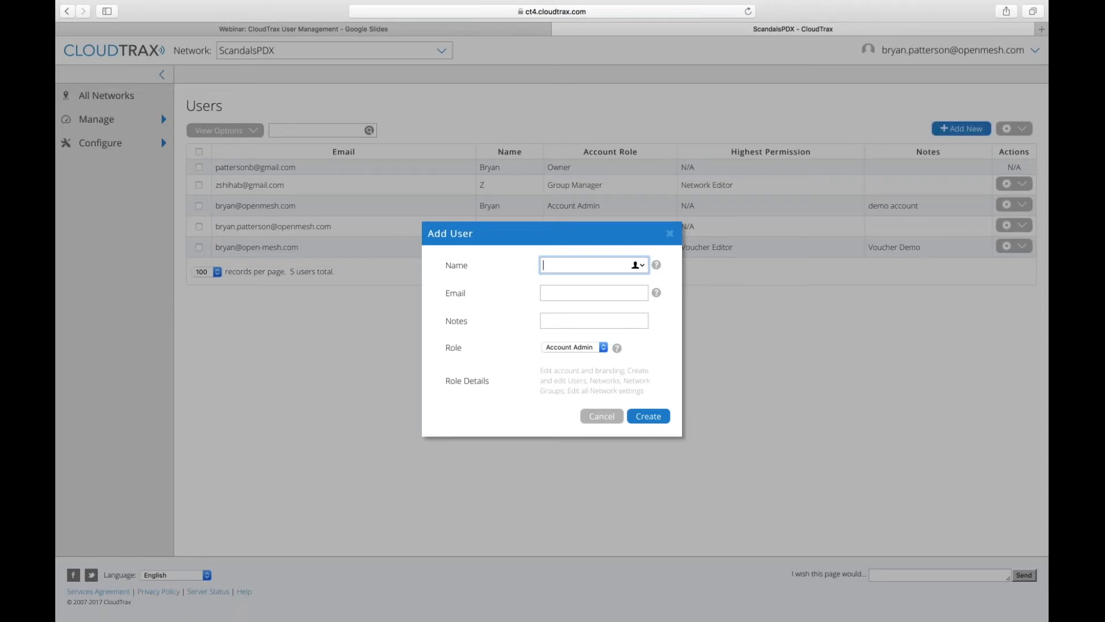
pyautogui.press('Tab')
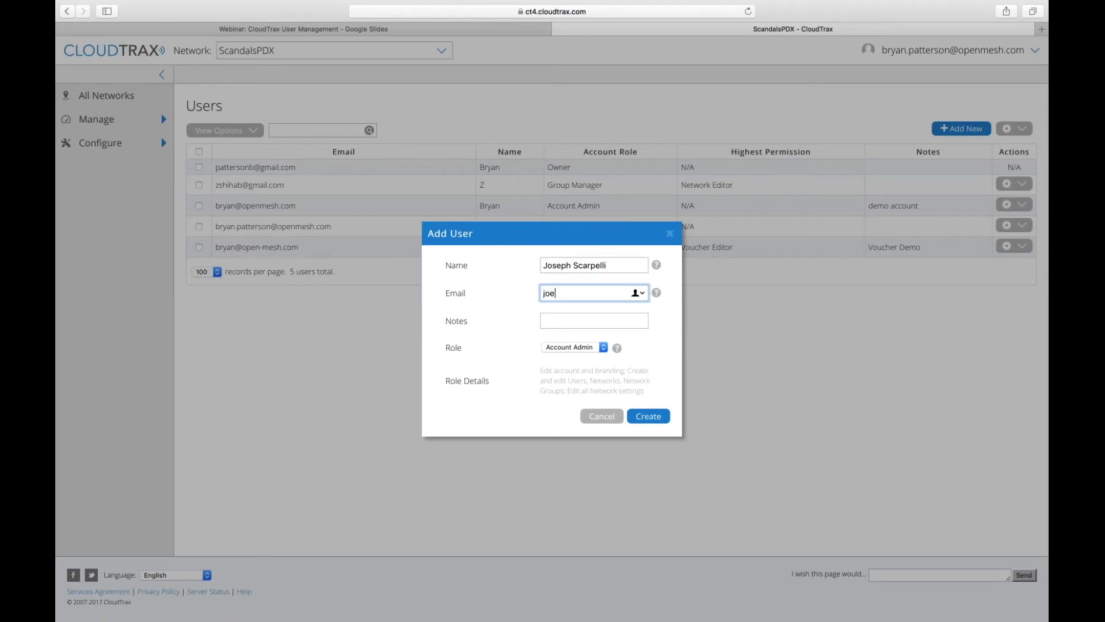
# - Add the note 'Sales beast' and set the role to Network User
pyautogui.click(594, 320)
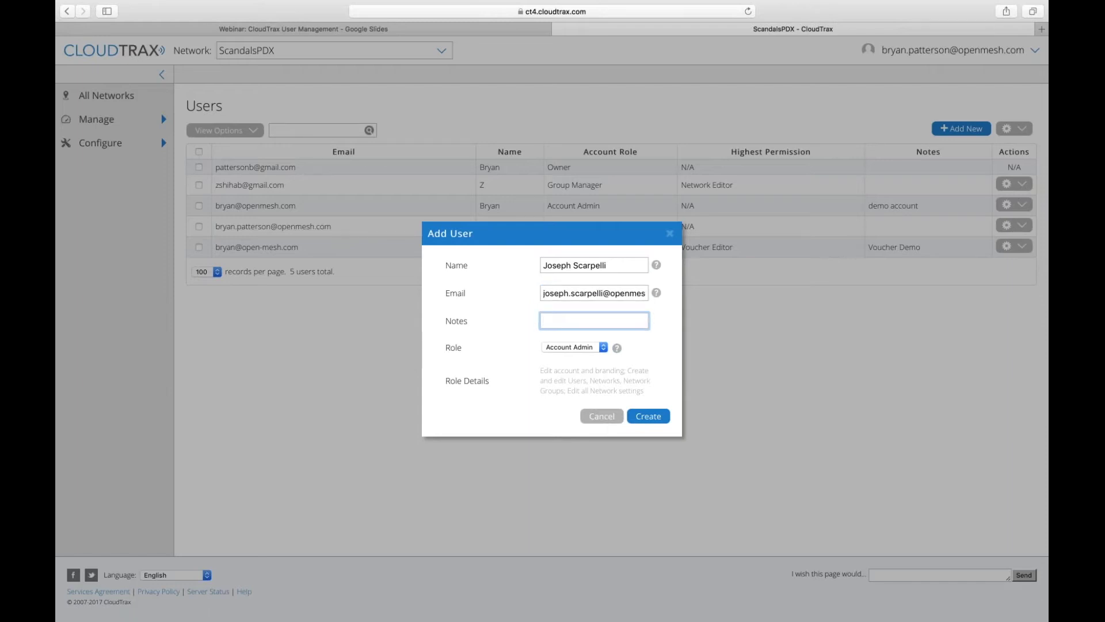
pyautogui.write('Sales beast')
pyautogui.press('Tab')
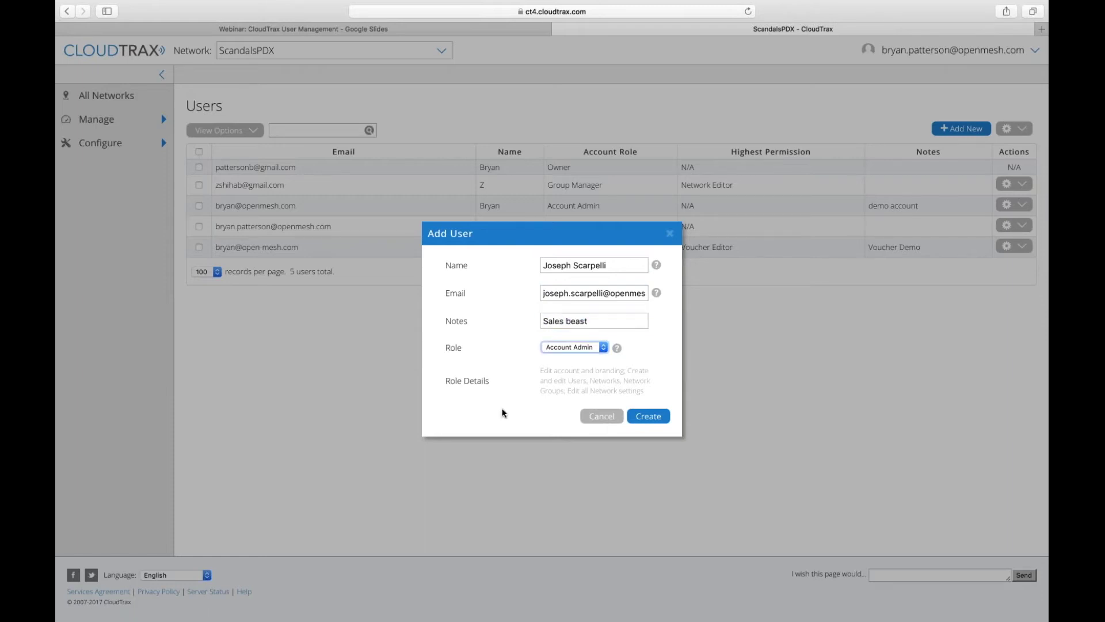
pyautogui.click(568, 347)
pyautogui.click(567, 367)
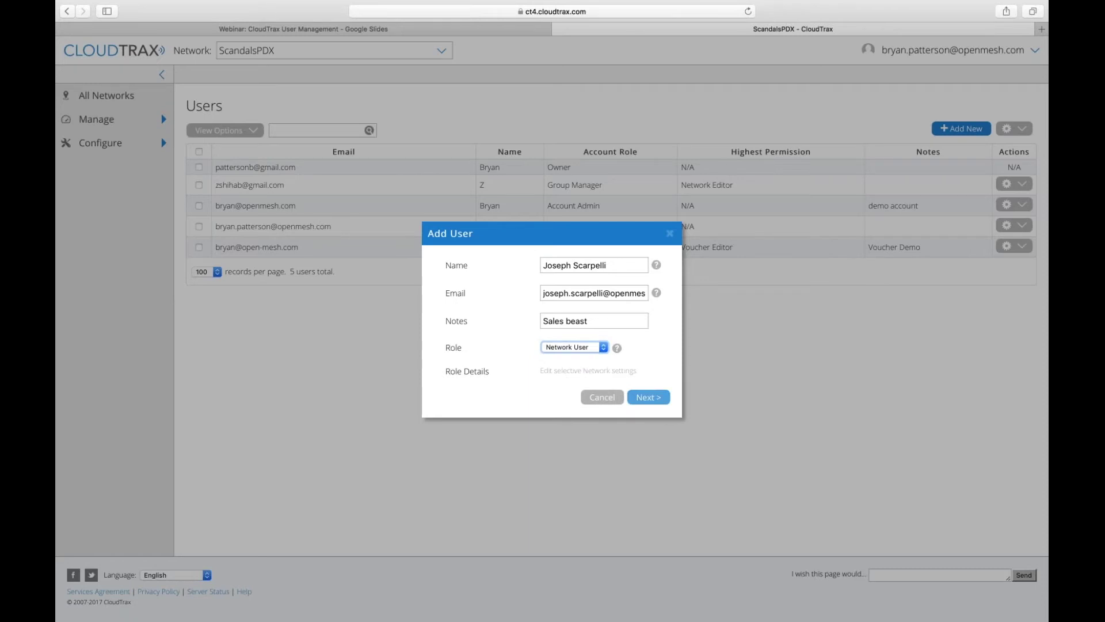
pyautogui.click(649, 397)
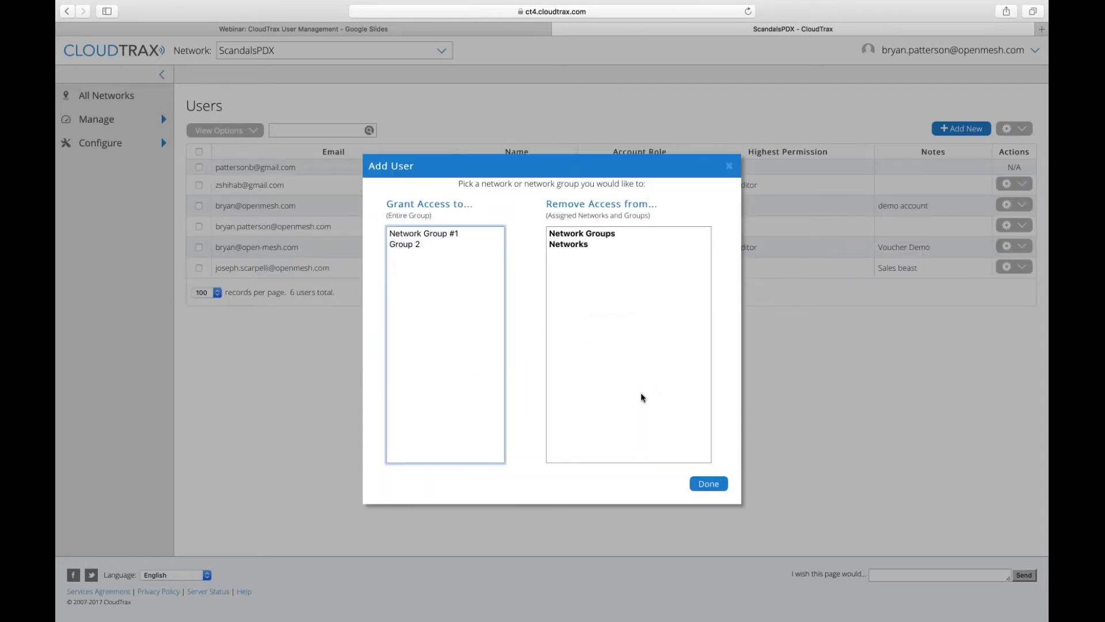
# - Grant Network Editor access to Switch Demo and whatarethedefaultchannels from Network Group #1
pyautogui.click(425, 235)
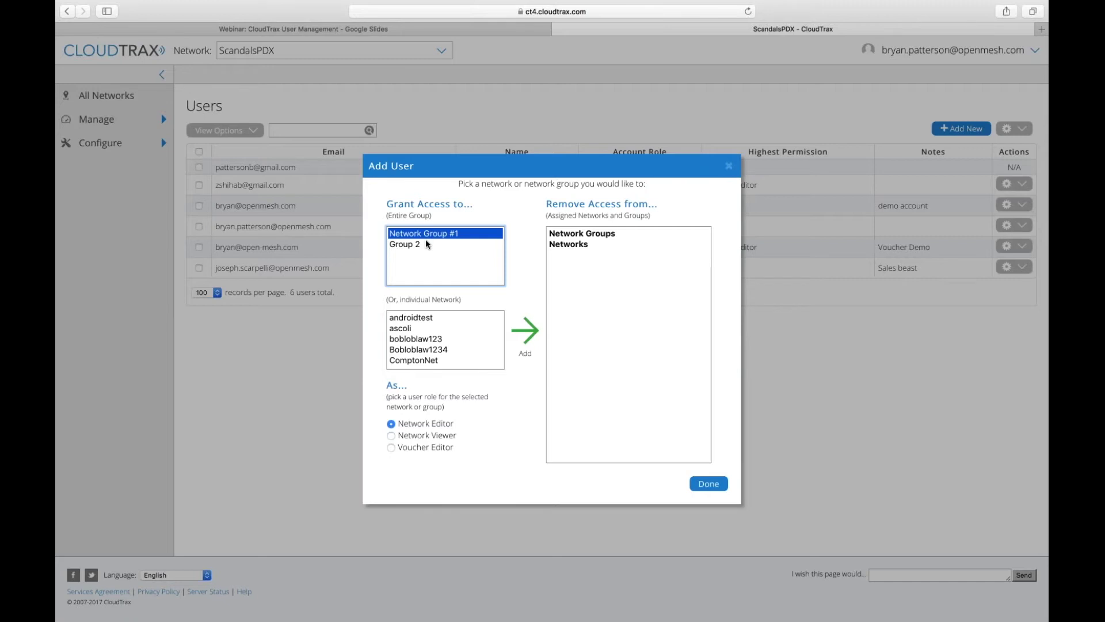
pyautogui.scroll(-2, 445, 340)
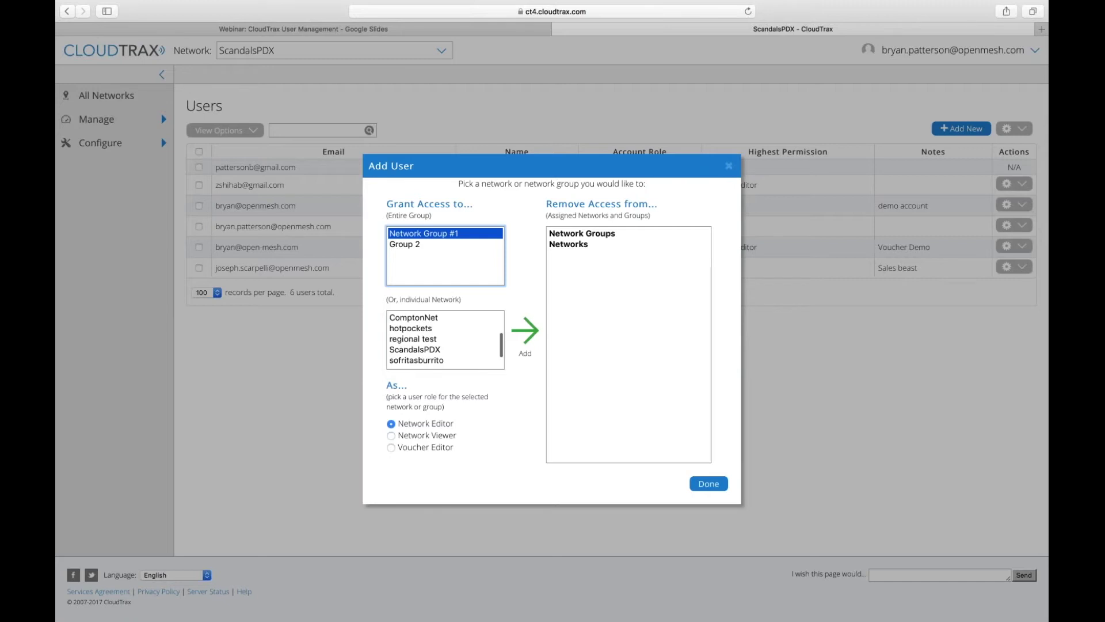
pyautogui.scroll(-2, 445, 340)
pyautogui.scroll(2, 445, 339)
pyautogui.scroll(2, 445, 340)
pyautogui.scroll(-3, 445, 340)
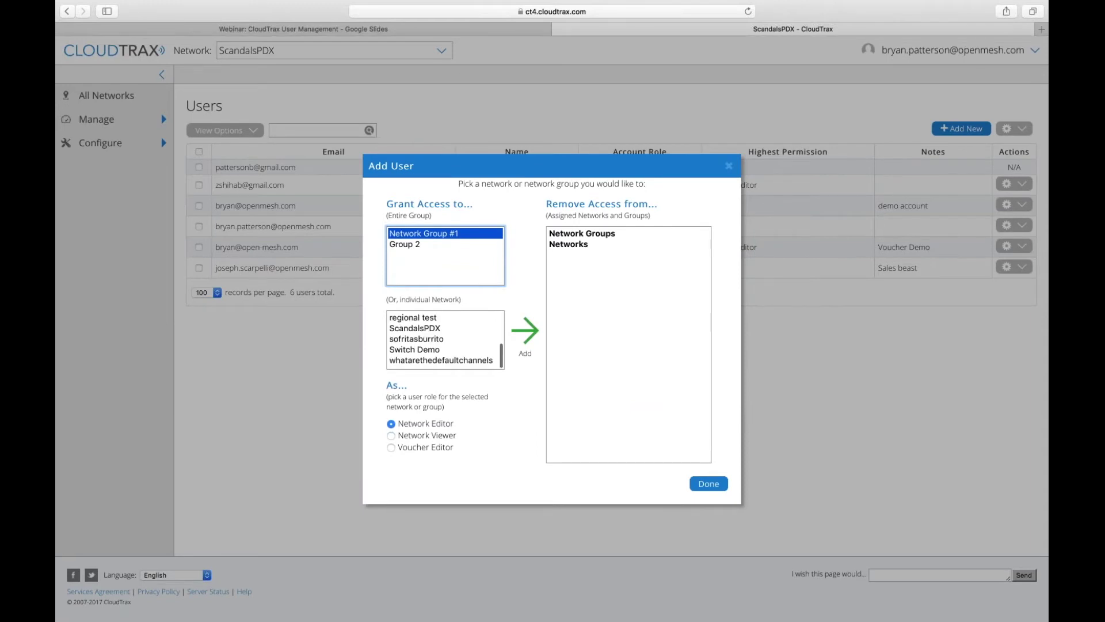
pyautogui.click(425, 349)
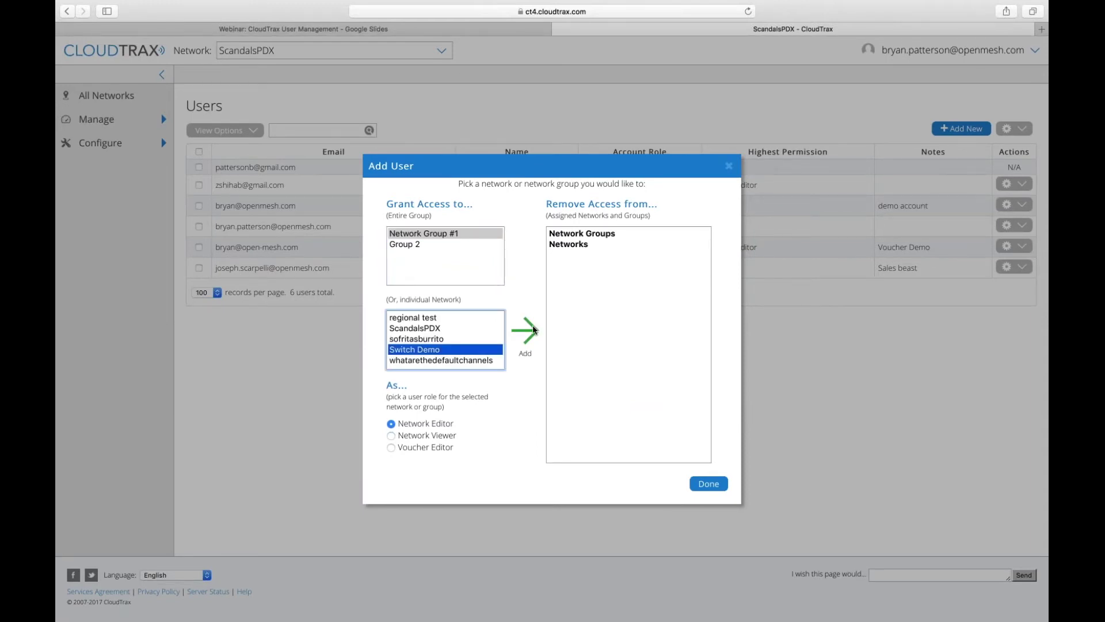
pyautogui.click(534, 329)
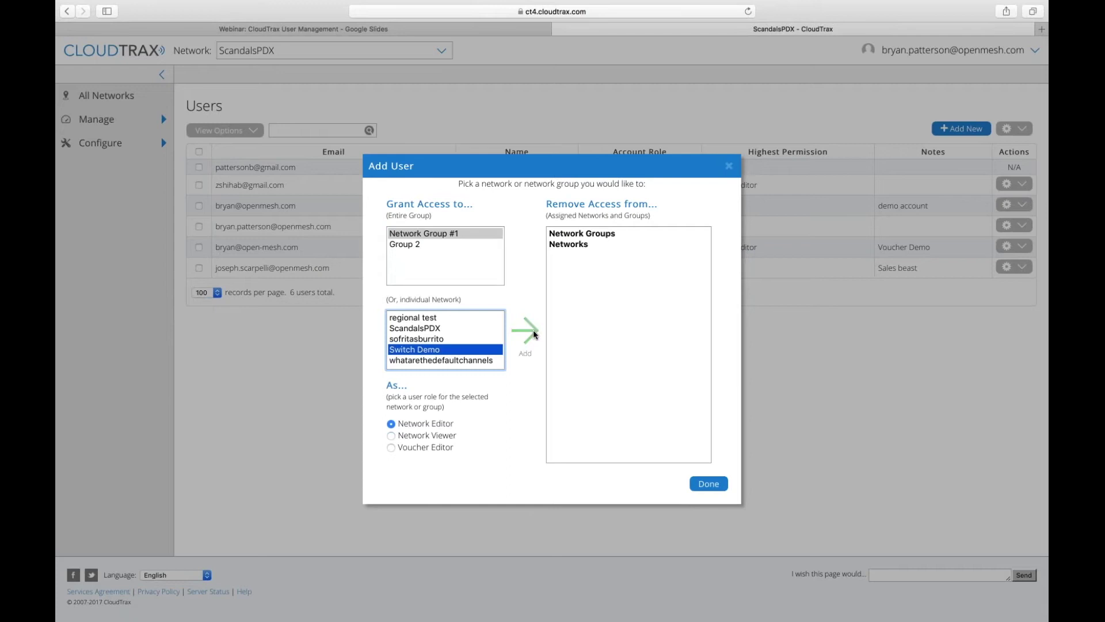
pyautogui.keyDown('shift'); pyautogui.click(456, 360); pyautogui.keyUp('shift')
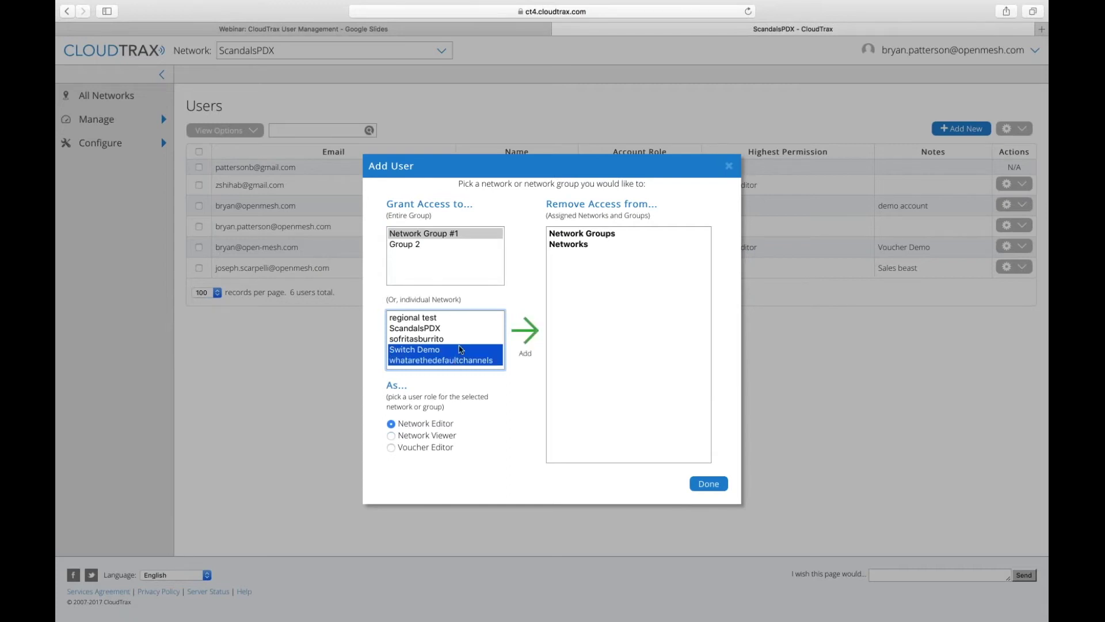
pyautogui.click(528, 333)
# - Add Network Editor access to Group 2 and finish creating the user
pyautogui.click(414, 246)
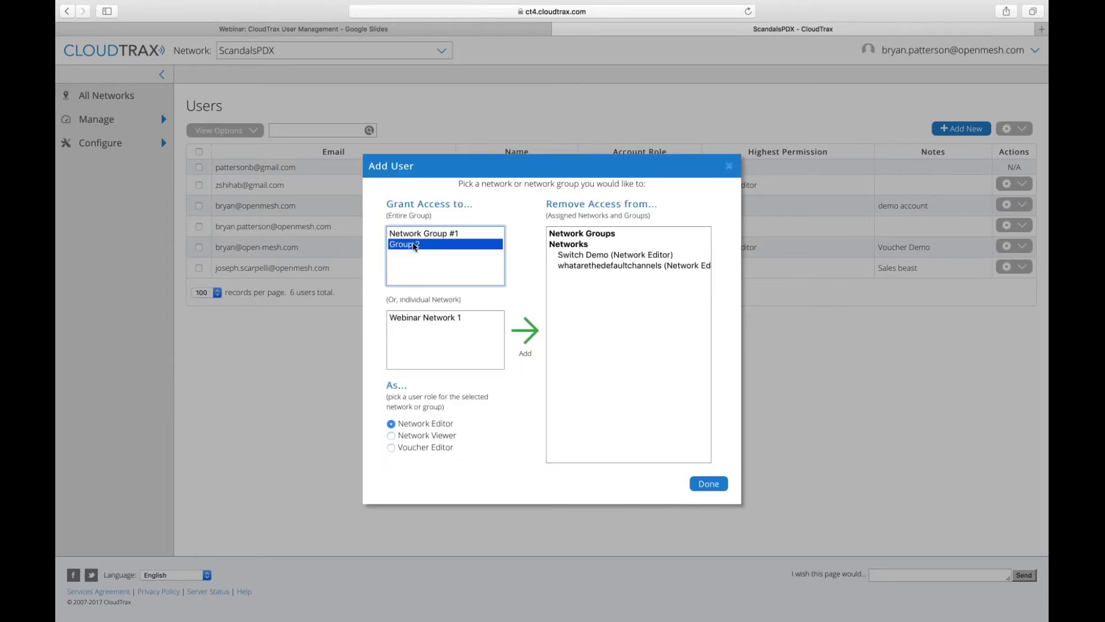
pyautogui.click(533, 331)
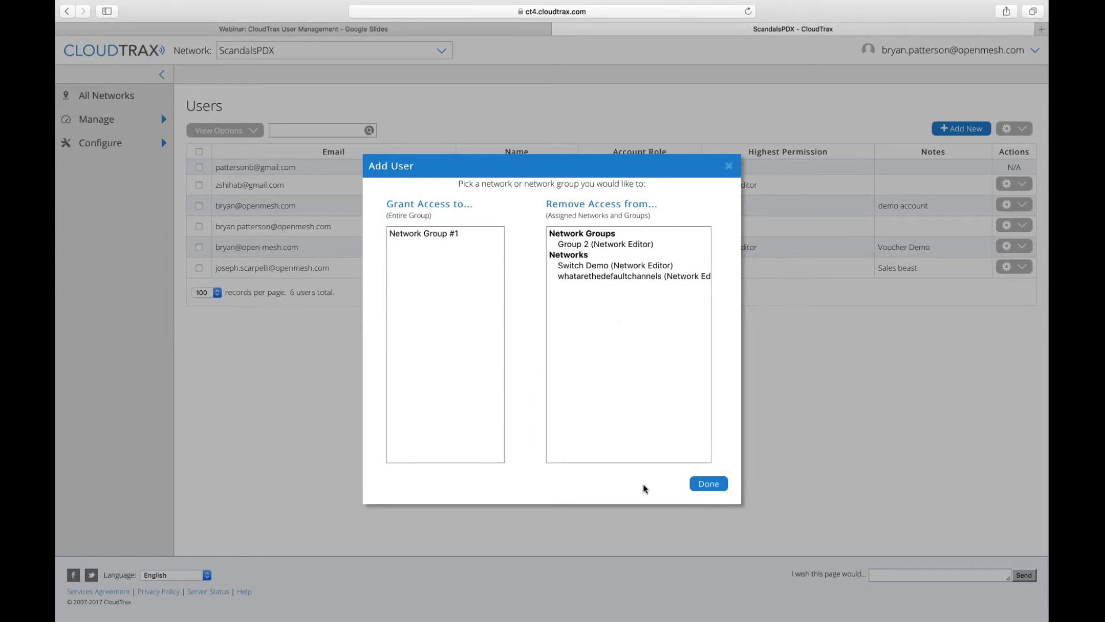
pyautogui.click(720, 484)
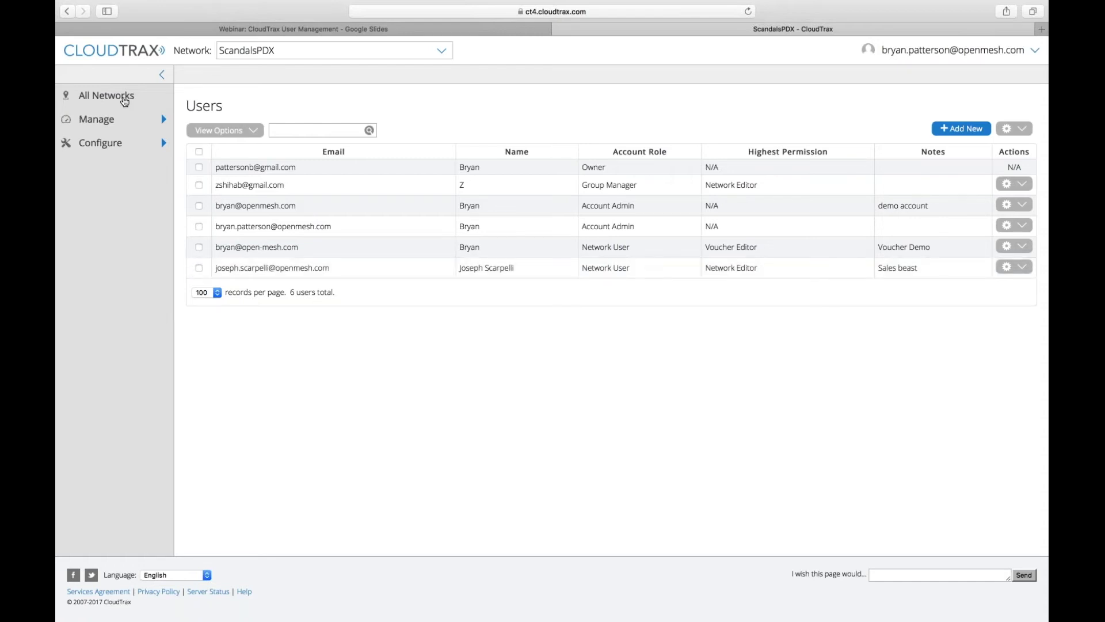
# - Return to the All Networks list, closing the account menu without choosing anything
pyautogui.click(107, 98)
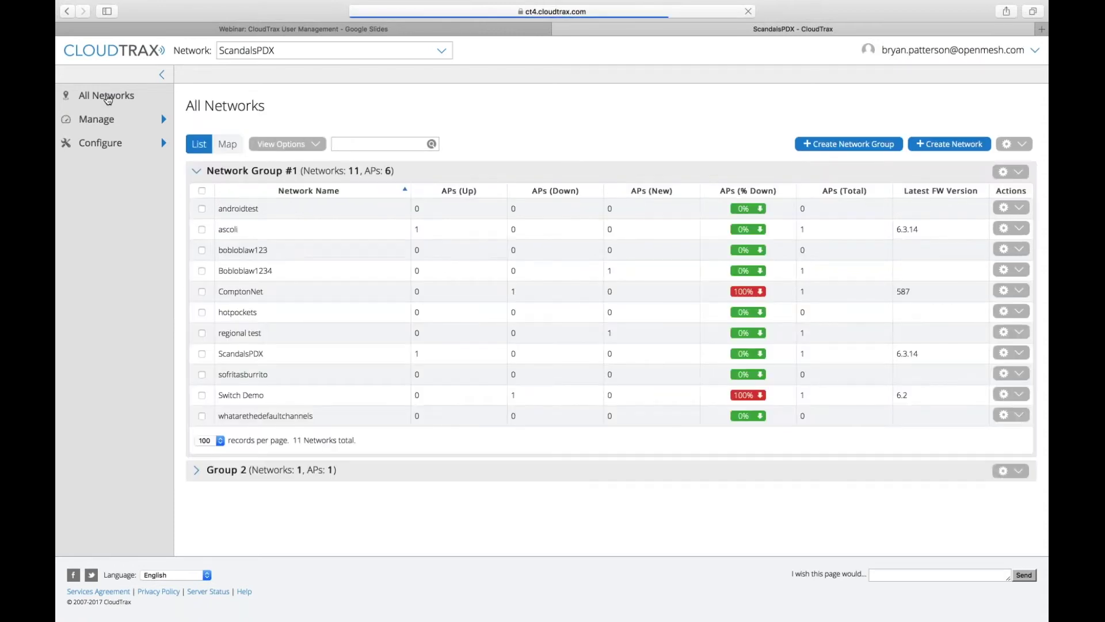
pyautogui.click(1035, 51)
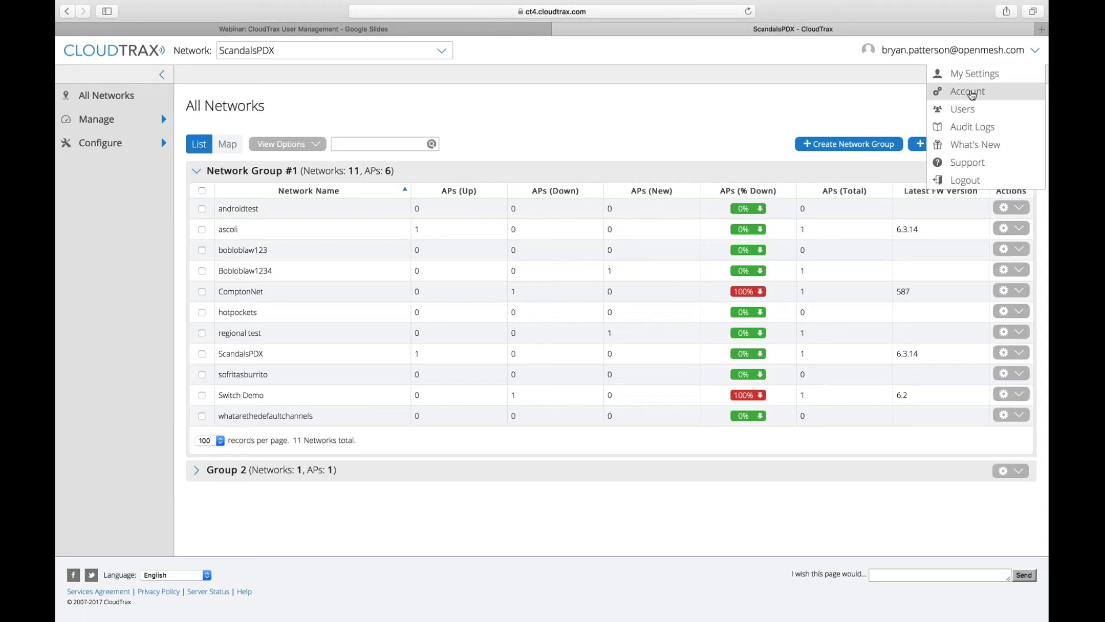
pyautogui.click(925, 62)
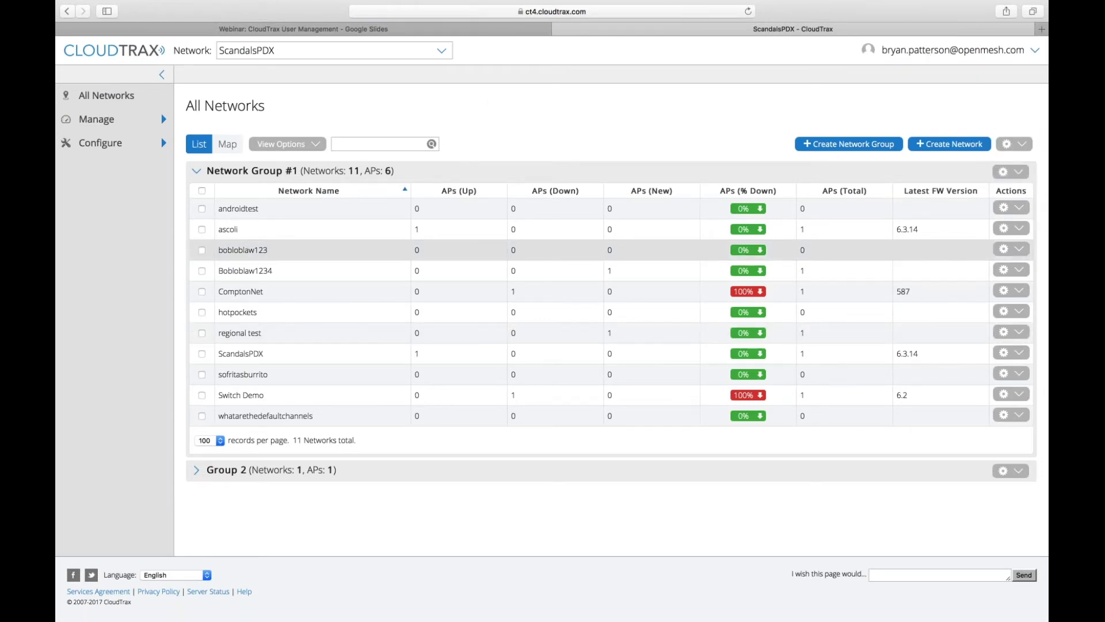
# - Create a network group named 'Webinar Group' and expand it
pyautogui.click(849, 144)
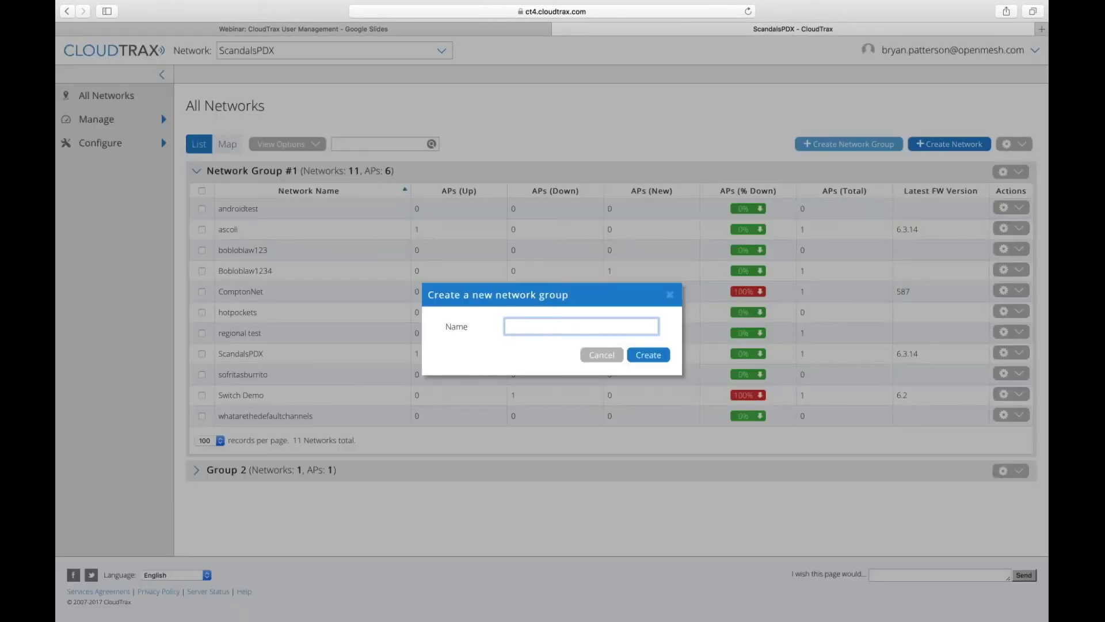
pyautogui.write('Webinar G')
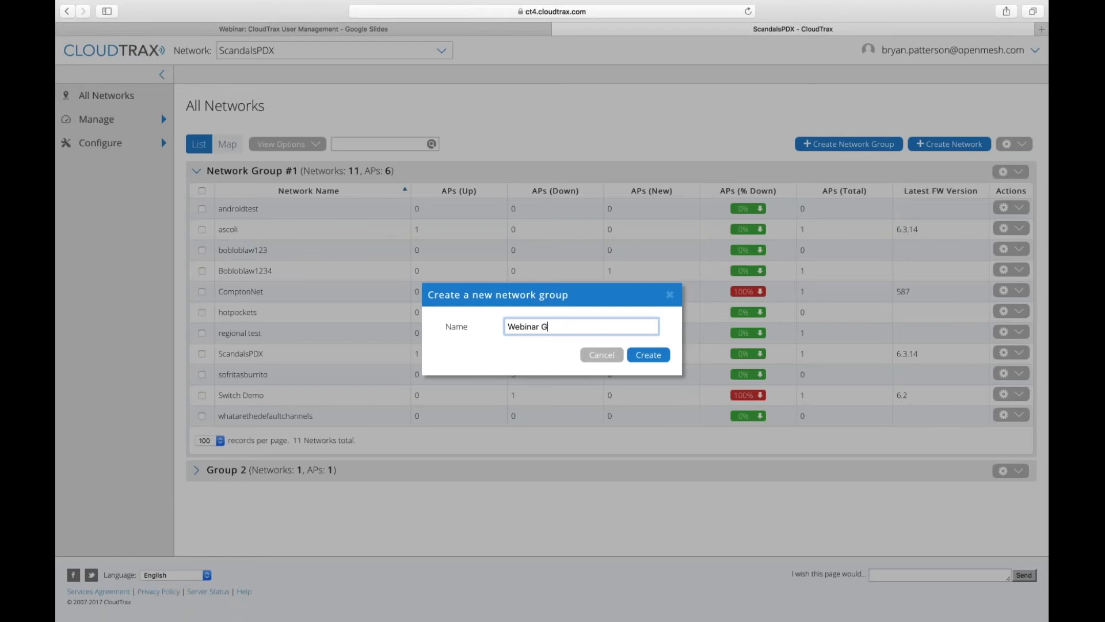
pyautogui.write('roup')
pyautogui.click(648, 354)
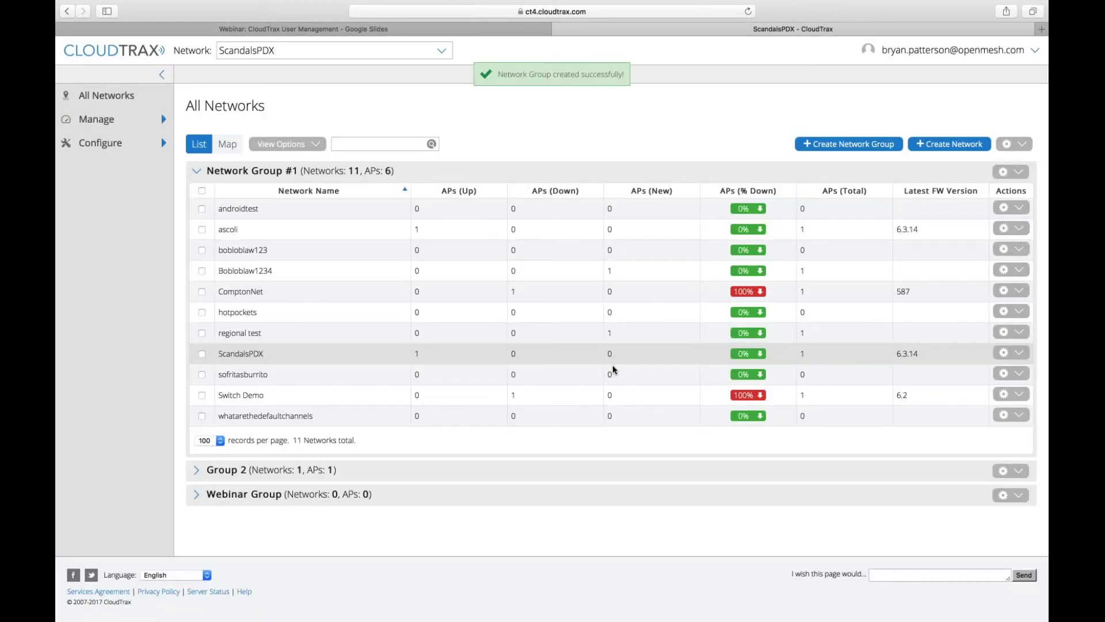
pyautogui.click(196, 495)
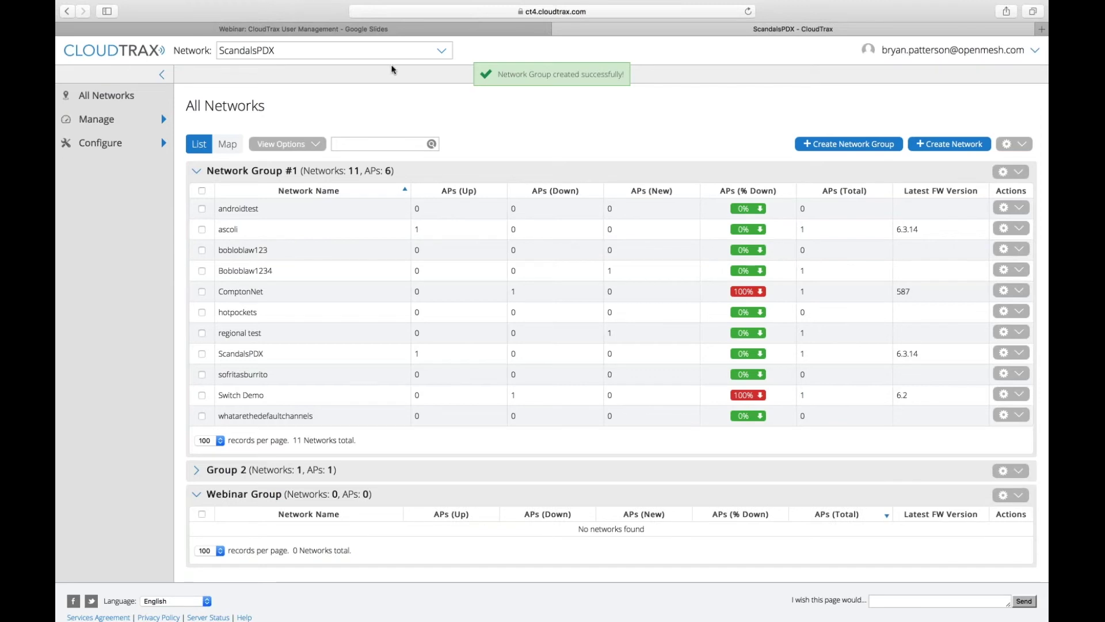
# - Check regional test, sofritasburrito, Switch Demo and whatarethedefaultchannels in Network Group #1
pyautogui.click(391, 55)
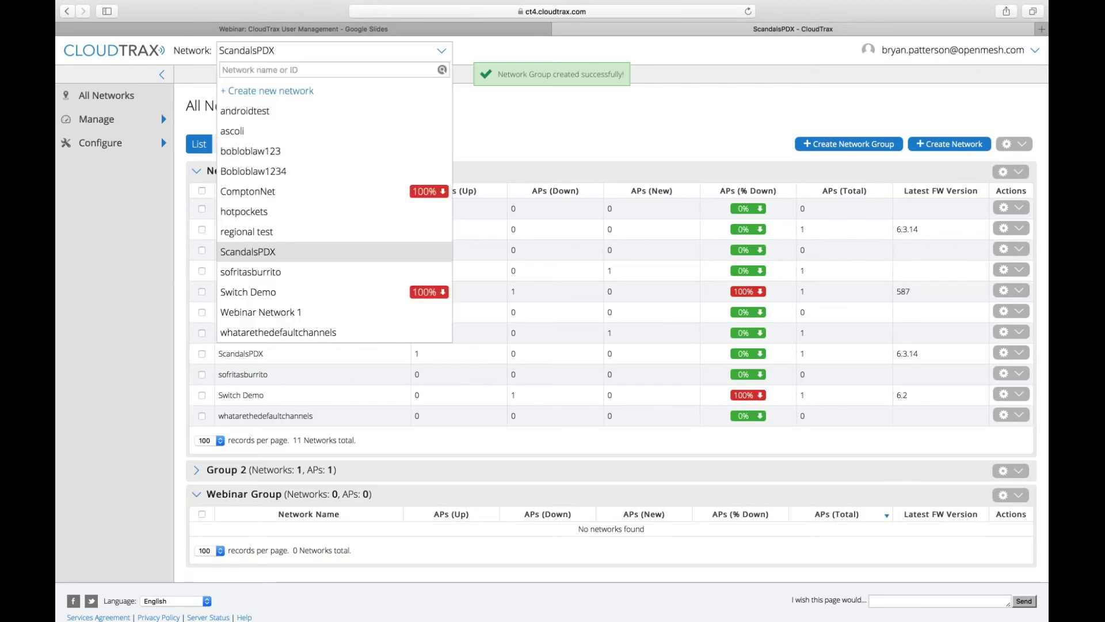
pyautogui.click(572, 113)
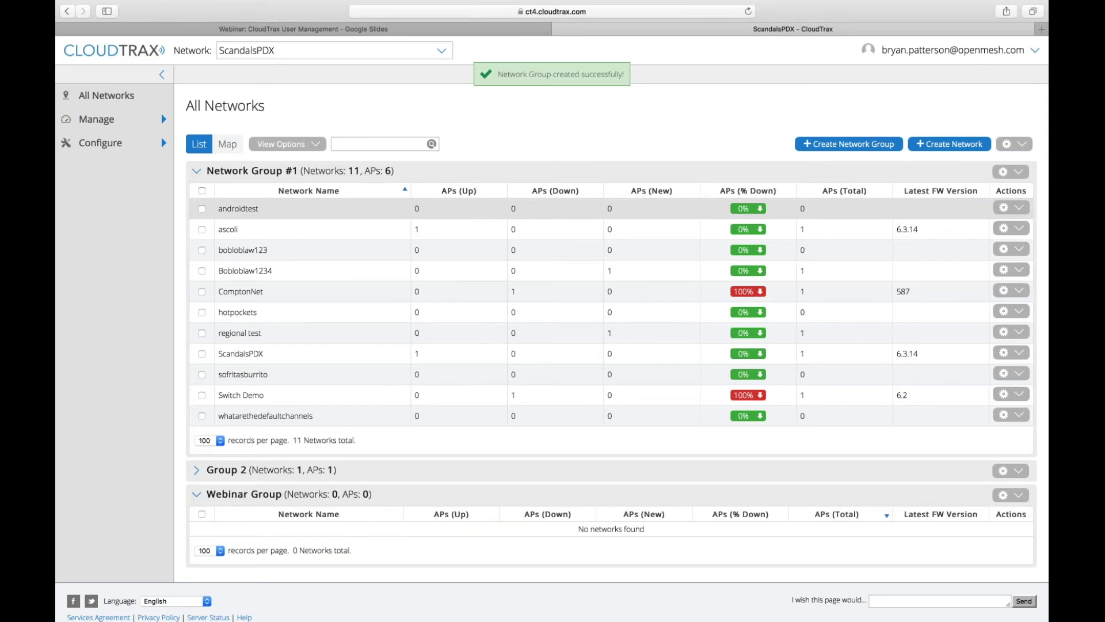
pyautogui.click(201, 374)
pyautogui.click(202, 395)
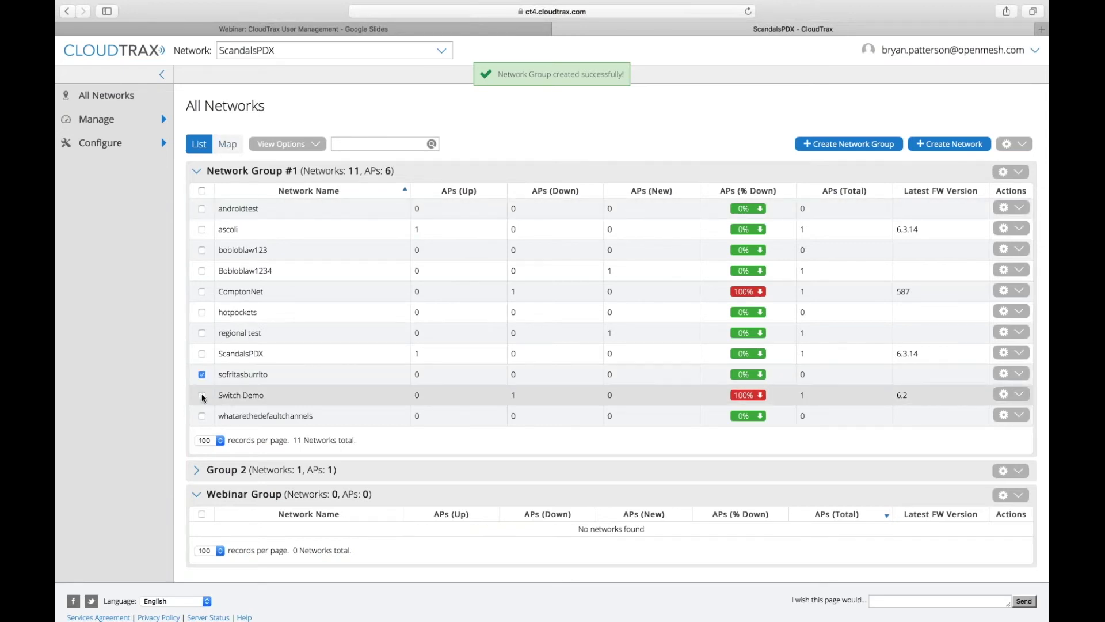
pyautogui.click(202, 416)
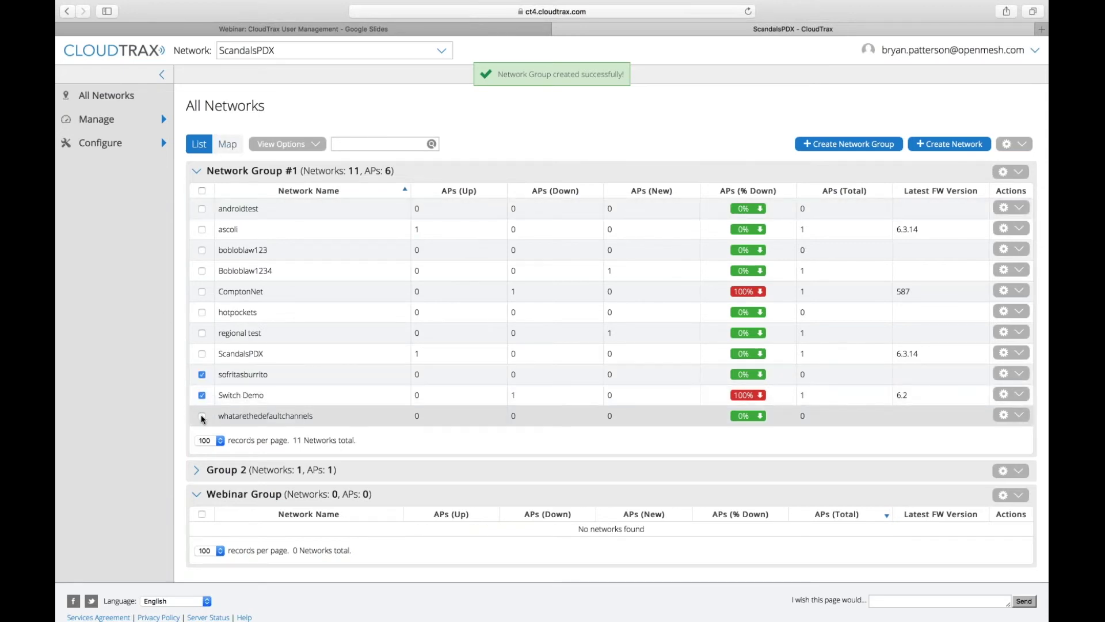
pyautogui.click(202, 333)
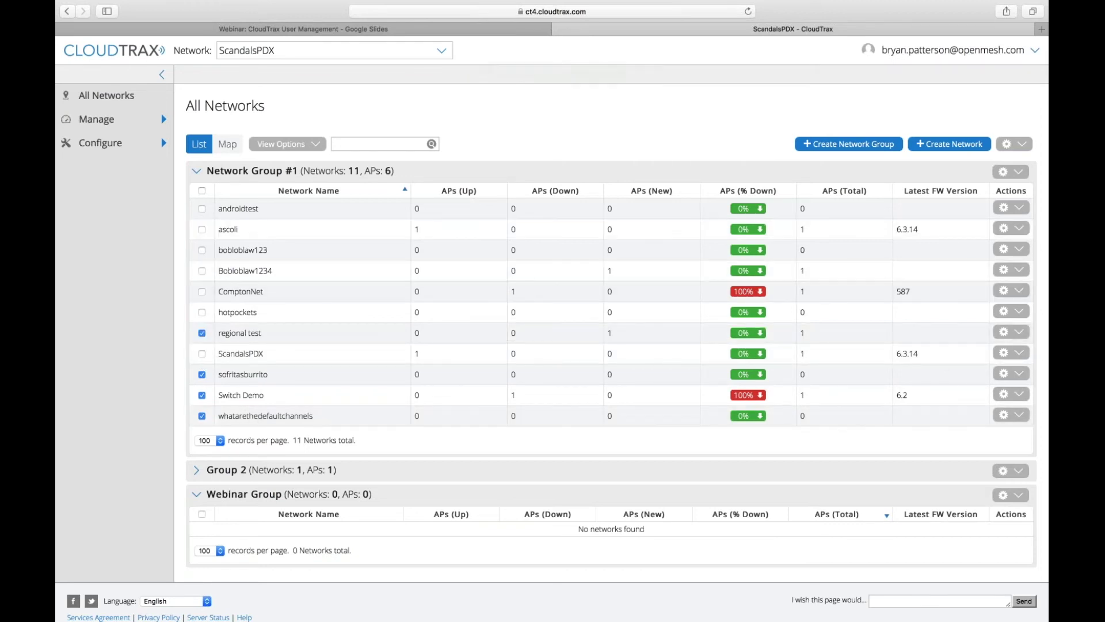
# - Move the four checked networks into Webinar Group and save
pyautogui.click(1005, 173)
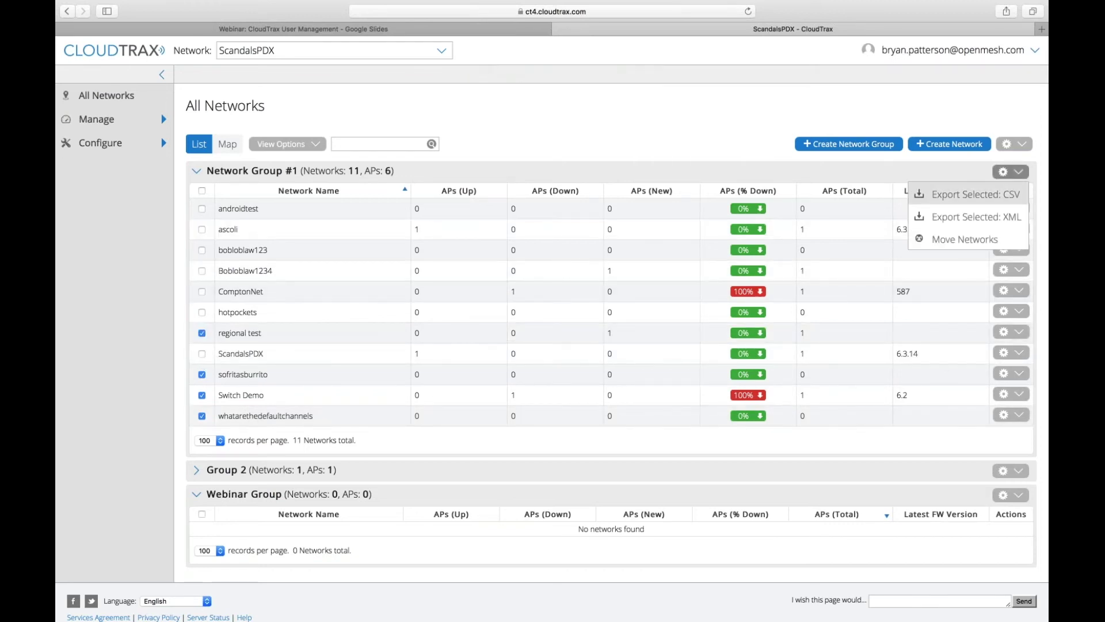
pyautogui.click(965, 239)
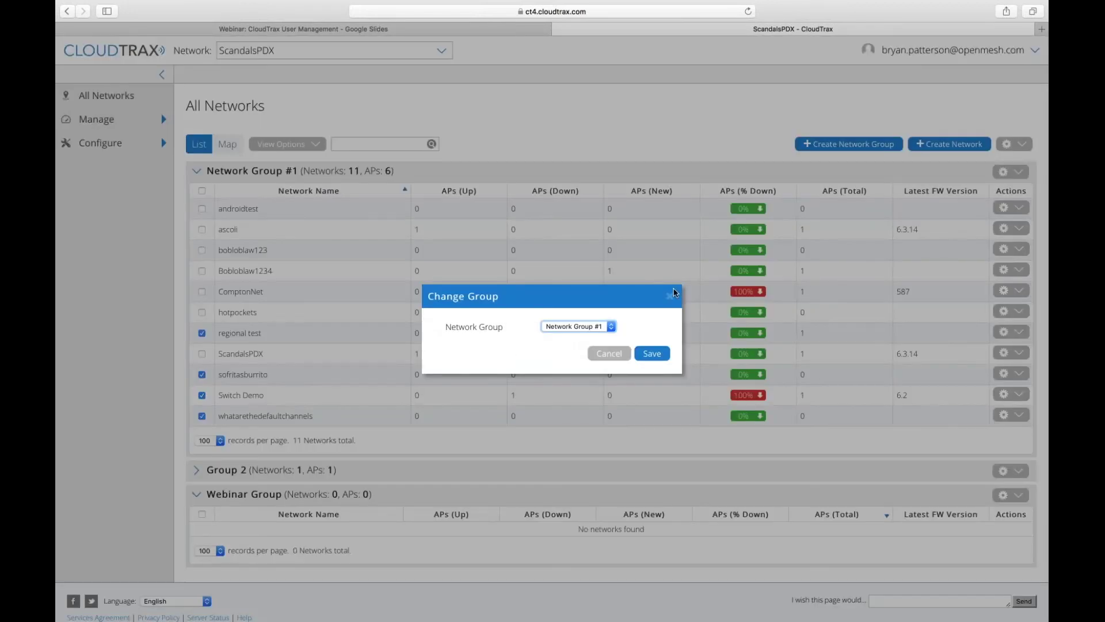
pyautogui.click(570, 328)
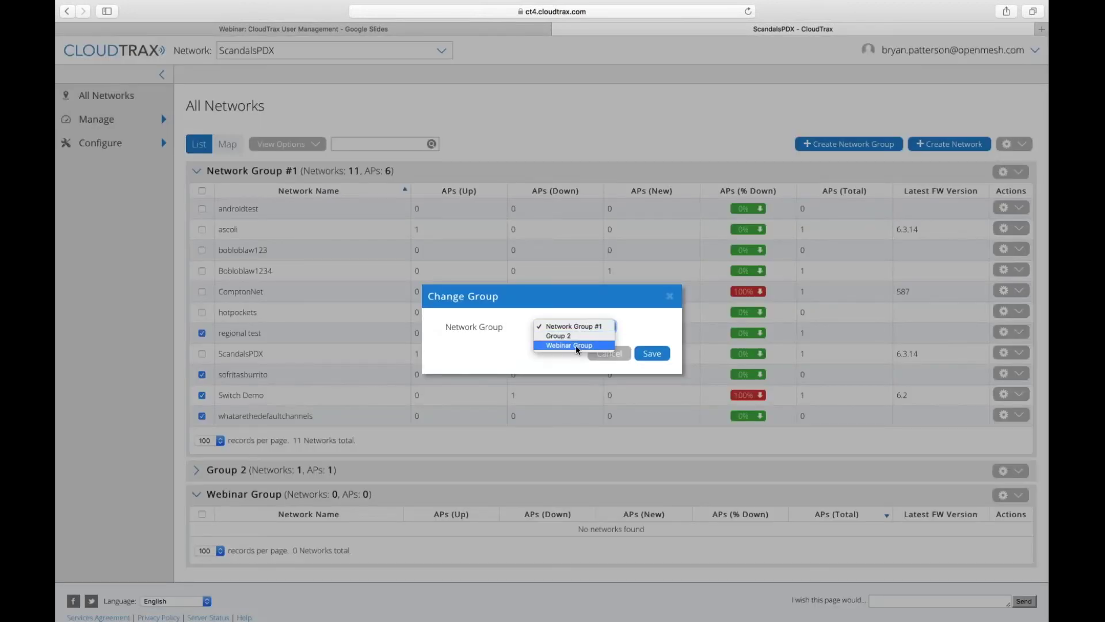
pyautogui.click(576, 345)
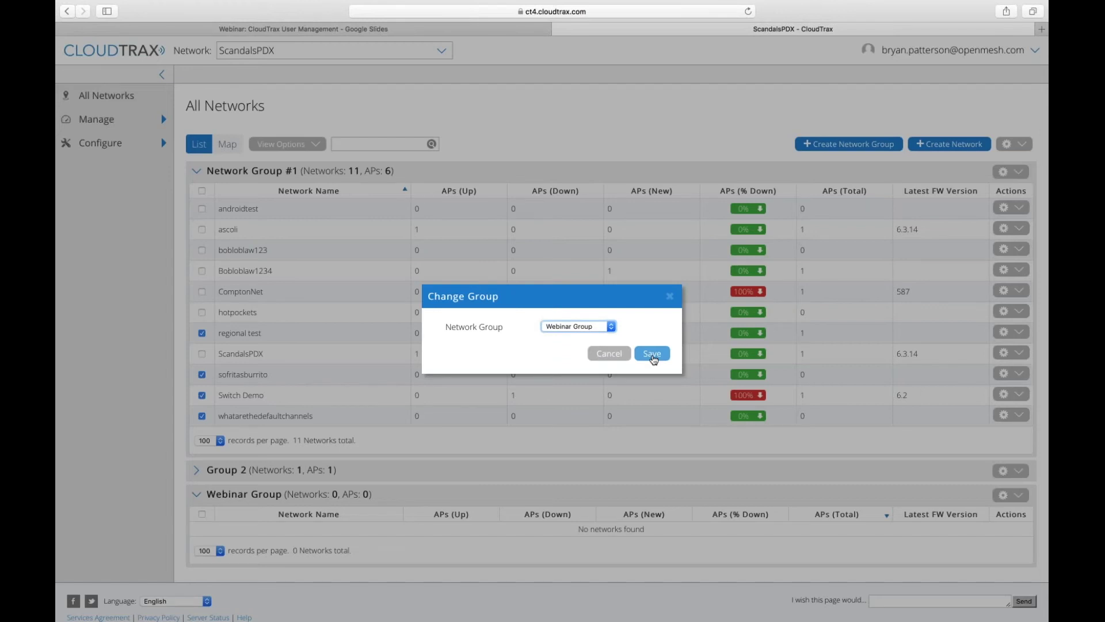
pyautogui.click(652, 356)
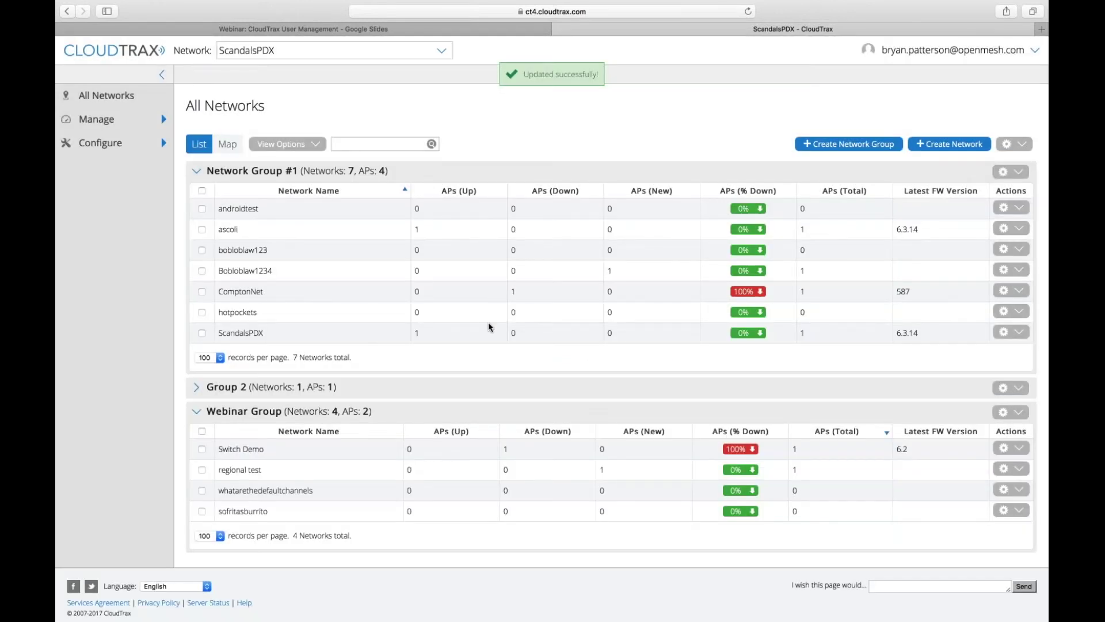
pyautogui.click(1000, 55)
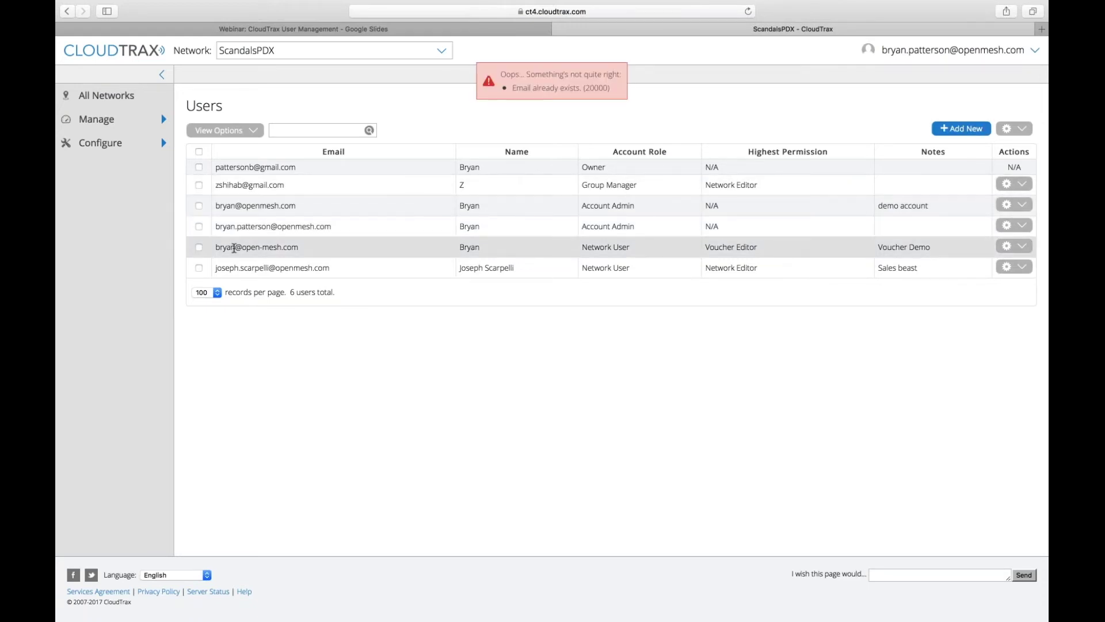
# - Copy the voucher user's login e-mail, log out, and sign in with that user's e-mail and password
pyautogui.moveTo(228, 248); pyautogui.dragTo(328, 247)
pyautogui.click(1034, 50)
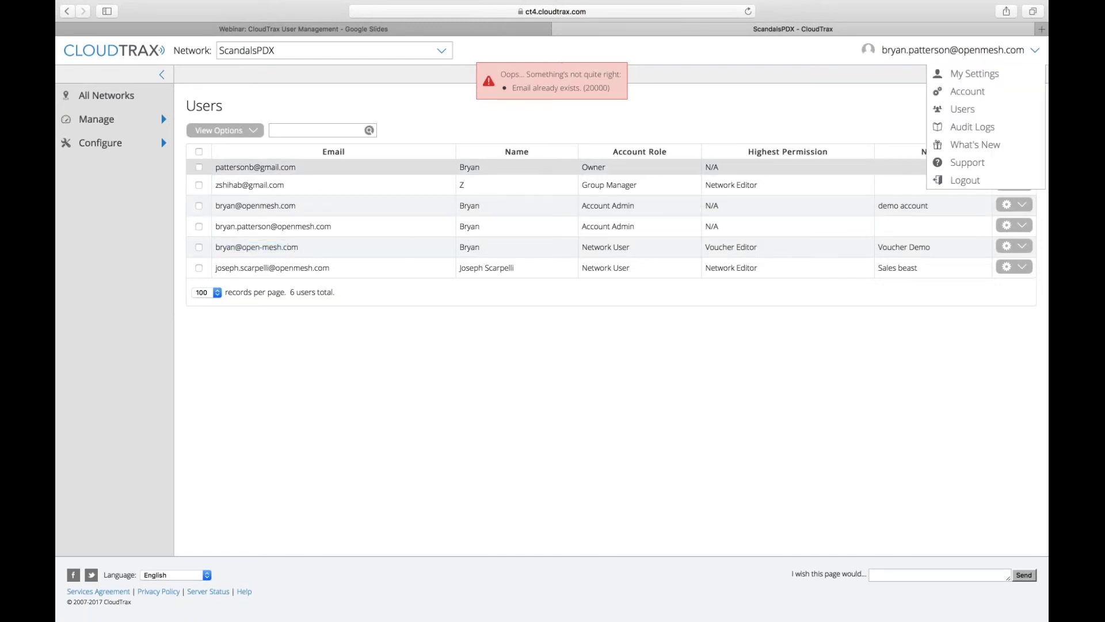
pyautogui.click(964, 180)
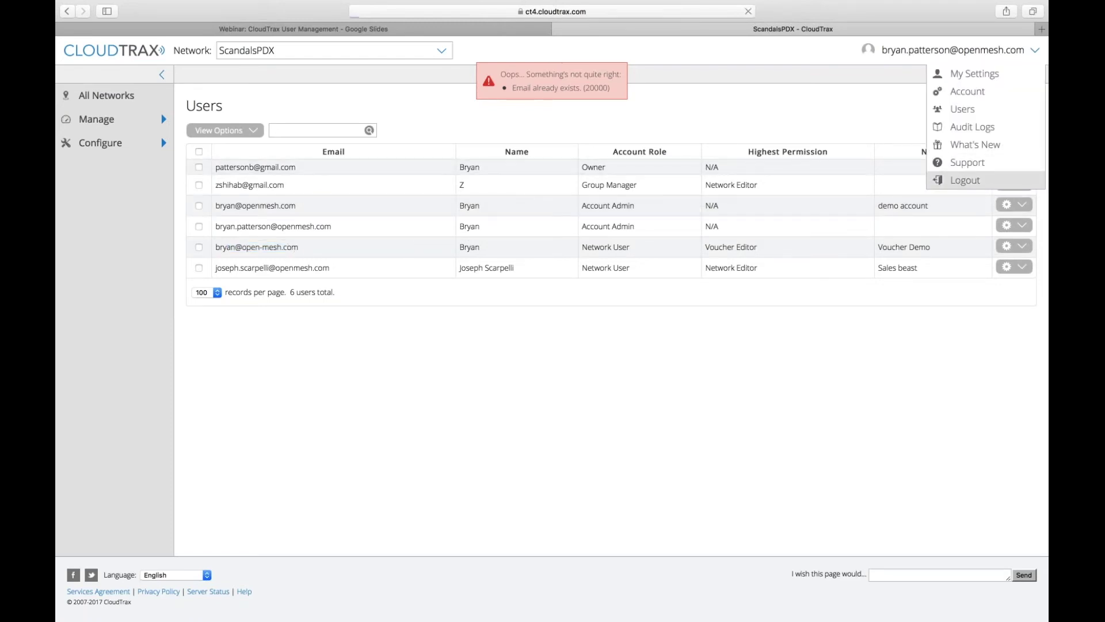
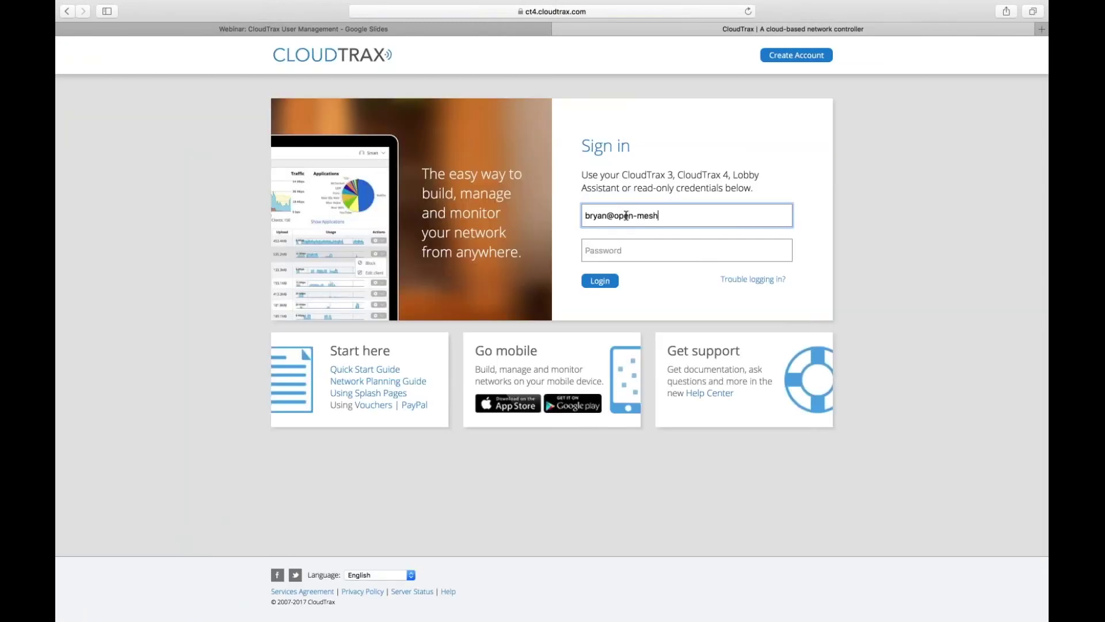
pyautogui.press('Tab')
pyautogui.write('*********')
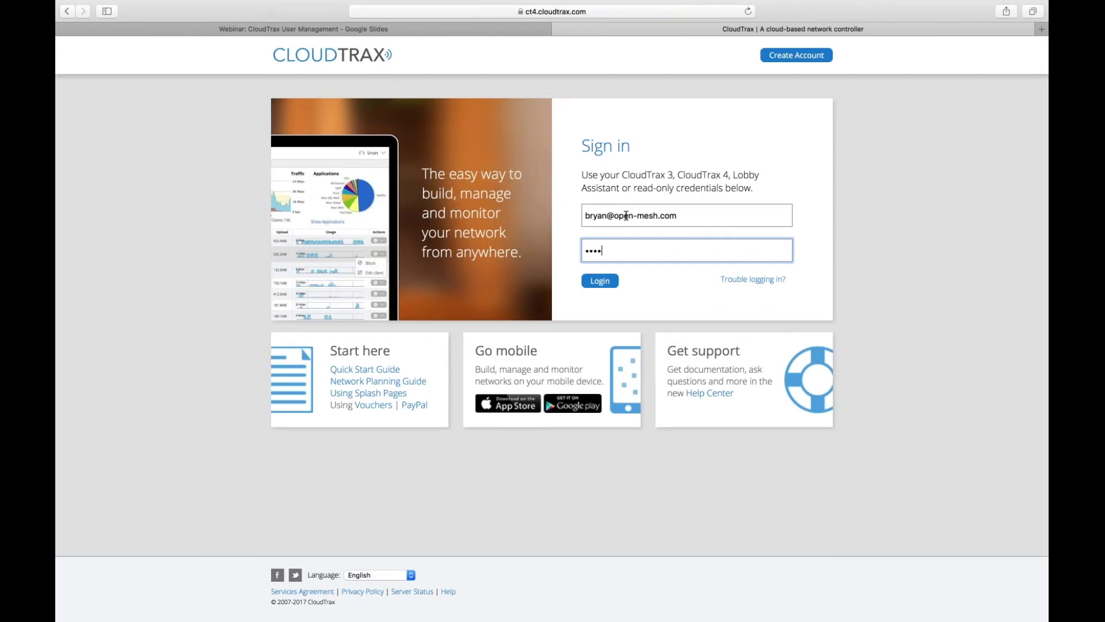
pyautogui.press('Return')
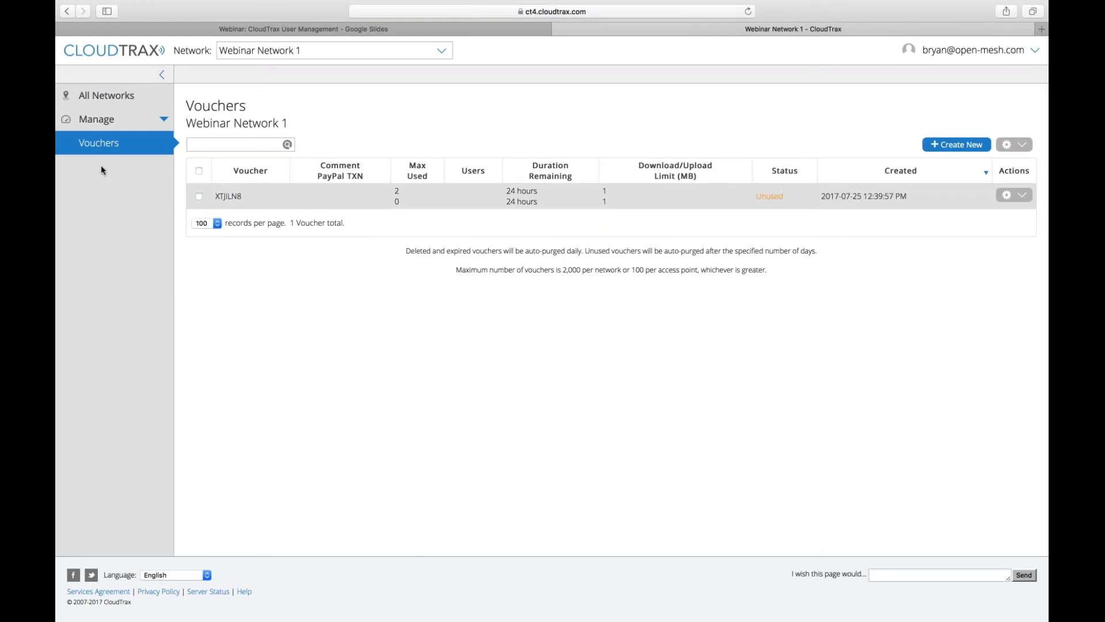
# - Switch to Webinar Network 1, then return to the All Networks overview
pyautogui.click(328, 50)
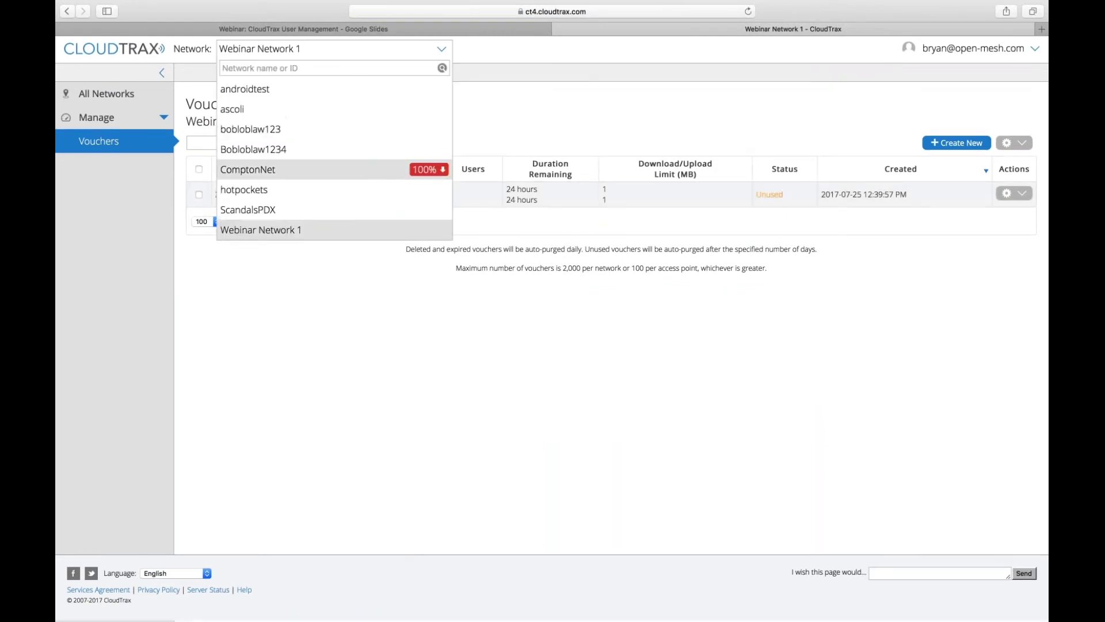
pyautogui.click(303, 231)
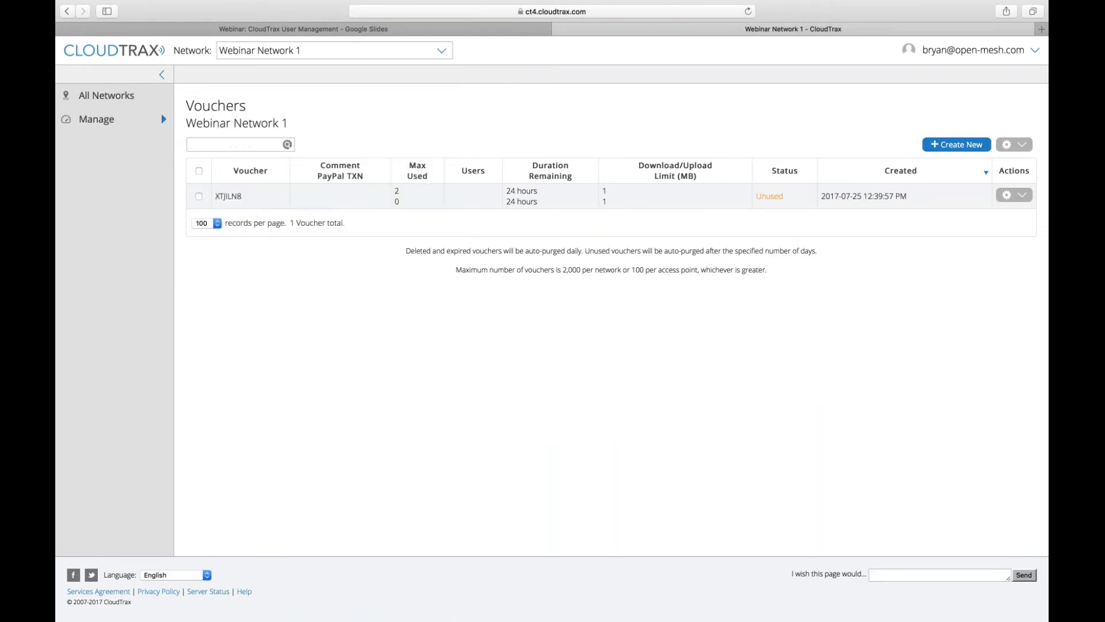
pyautogui.click(122, 122)
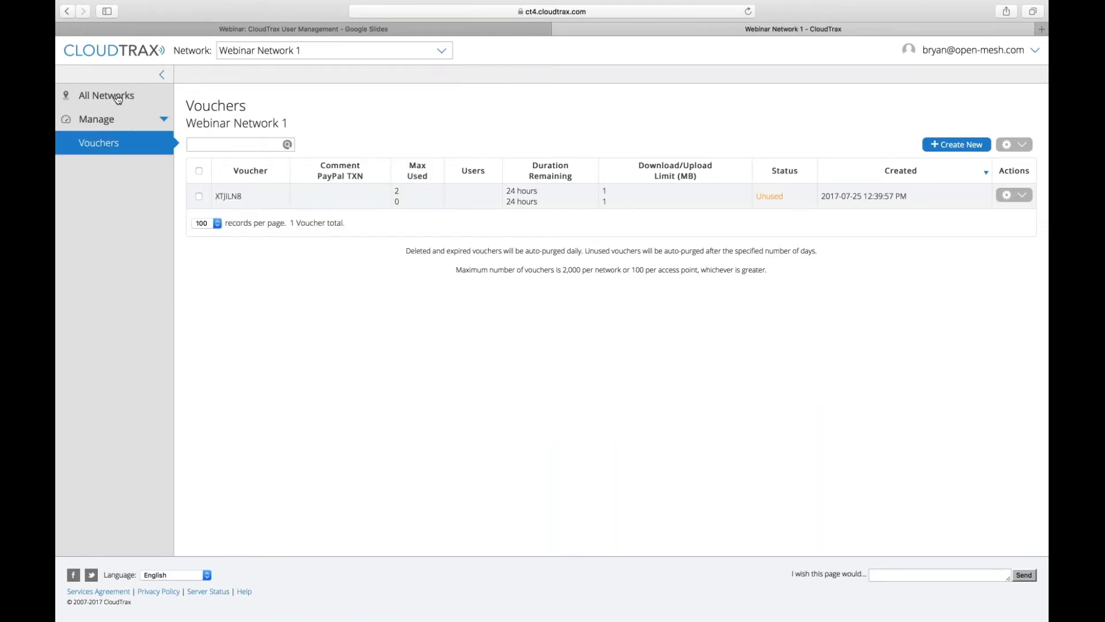
pyautogui.click(118, 99)
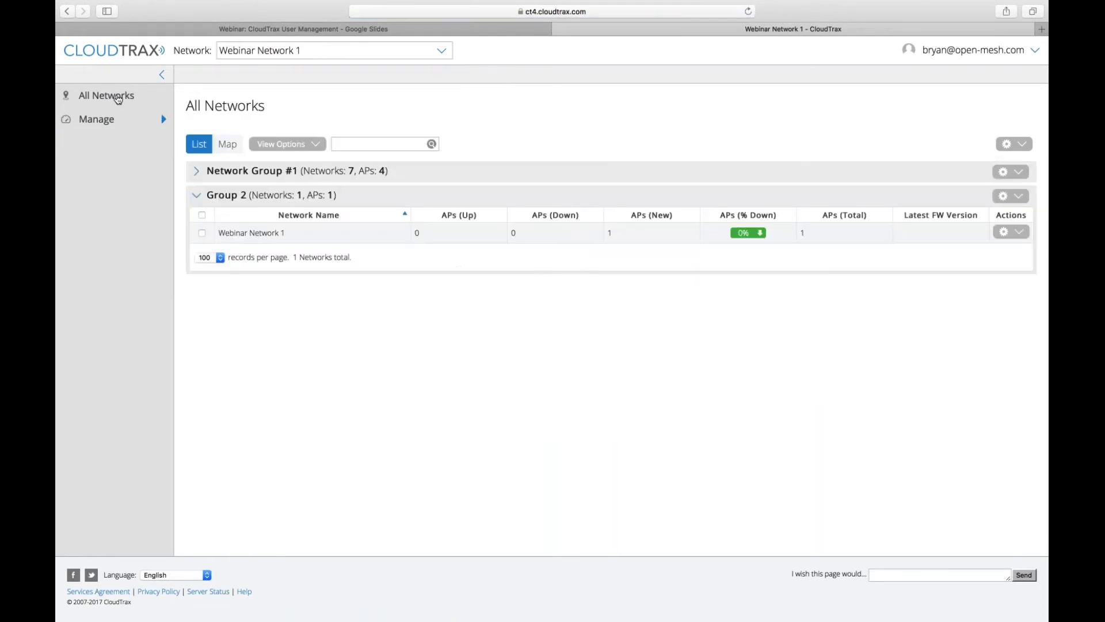
# - Open the bobloblaw123 network's vouchers and create one voucher with default settings
pyautogui.click(295, 171)
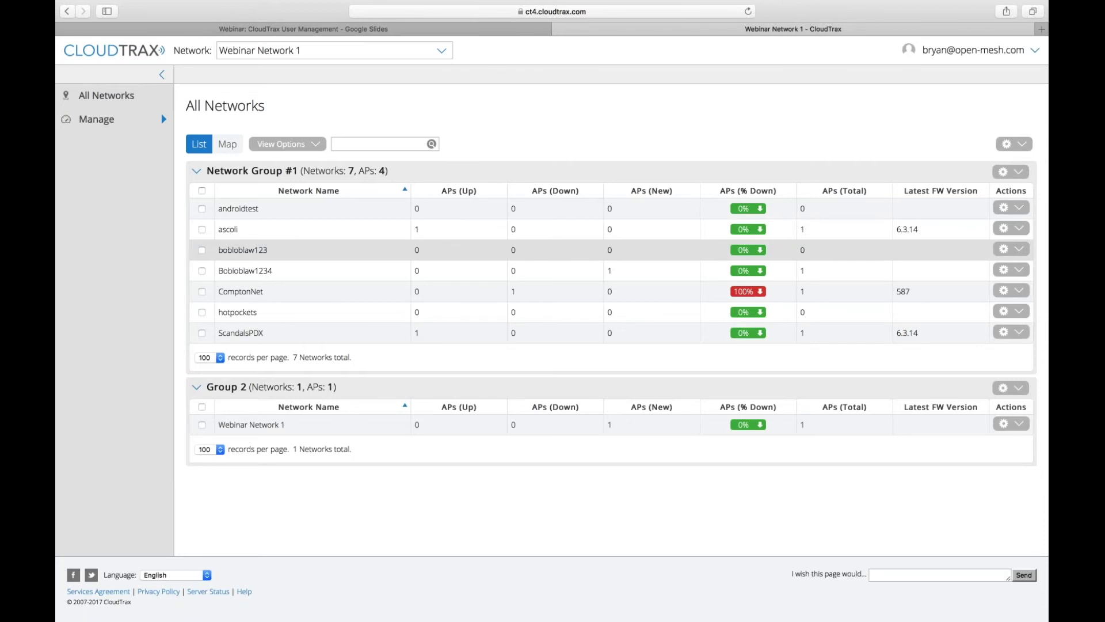
pyautogui.click(244, 249)
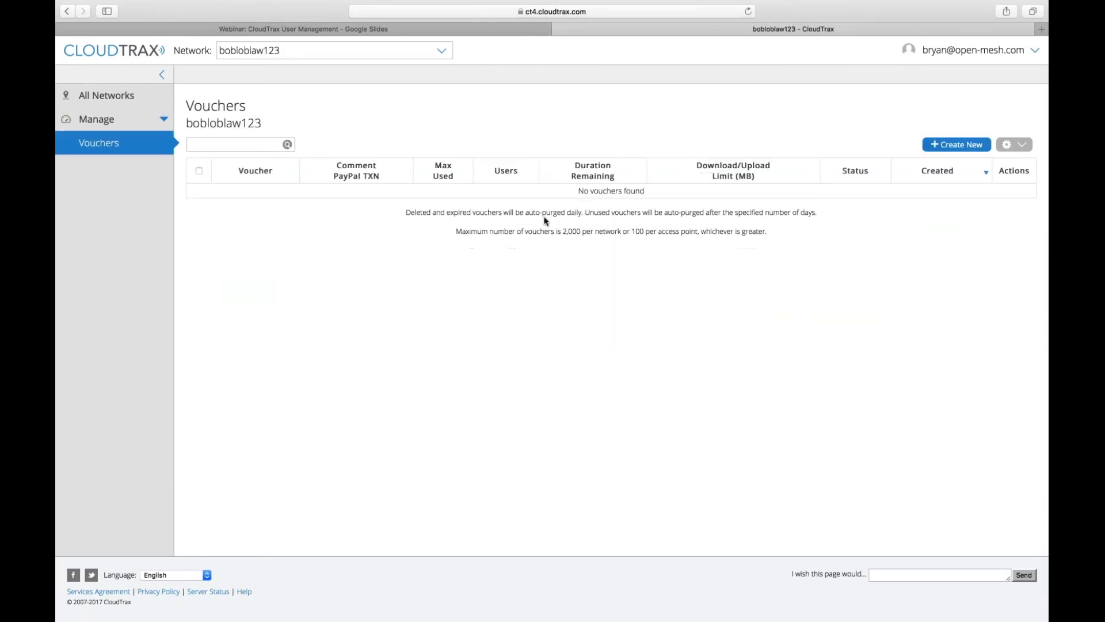
pyautogui.click(957, 144)
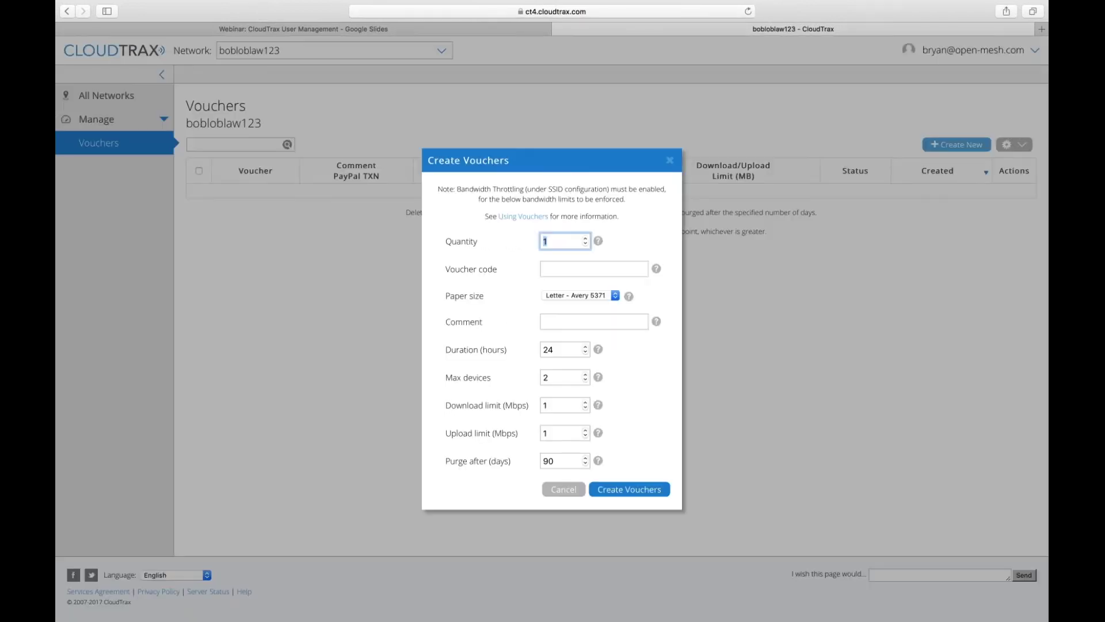
pyautogui.click(630, 489)
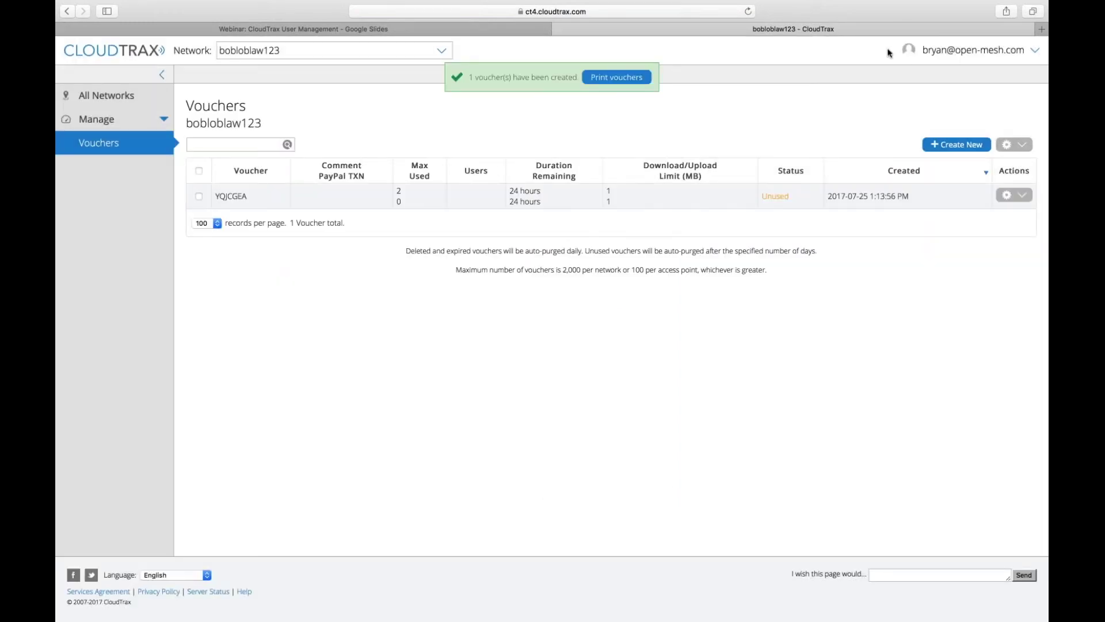
# - Sign out of the voucher-level account and log back in with the main account's username and password
pyautogui.click(974, 55)
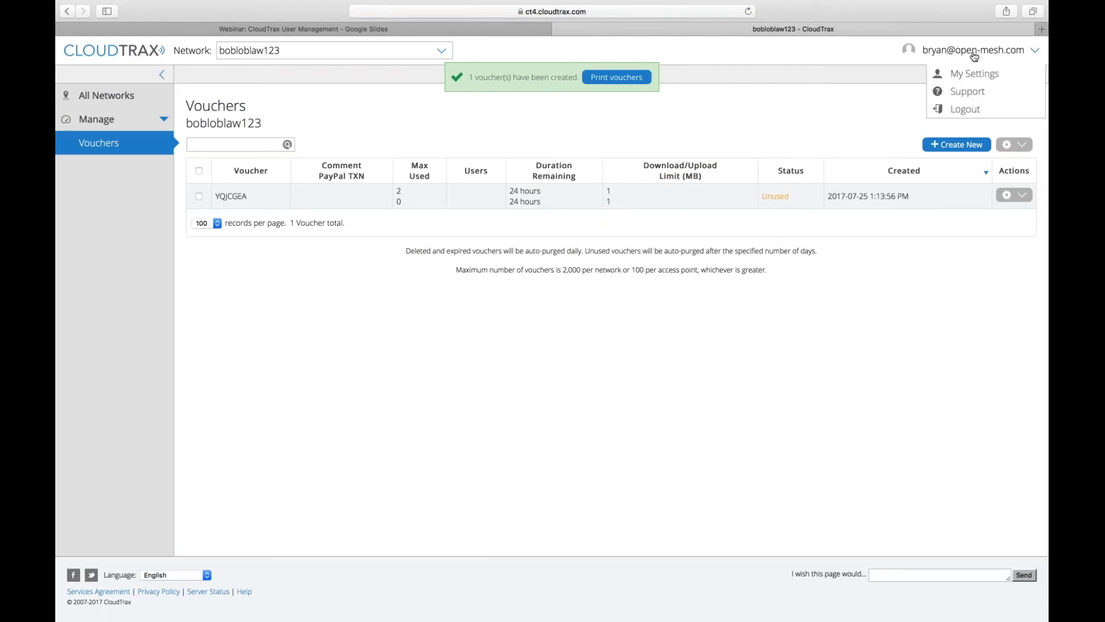
pyautogui.click(970, 110)
pyautogui.click(631, 212)
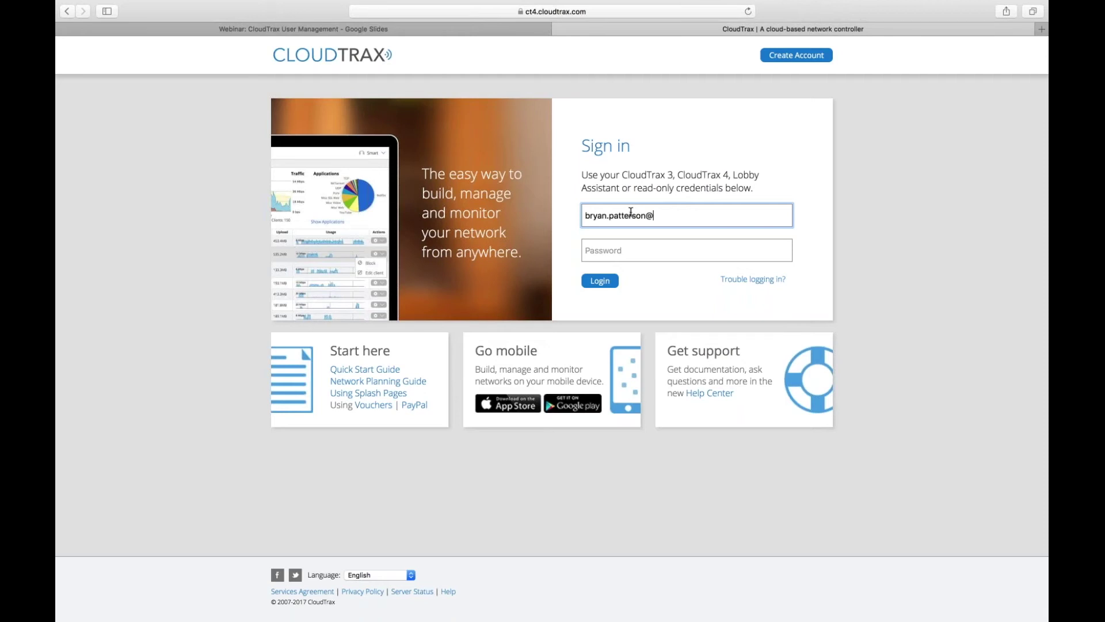
pyautogui.press('Tab')
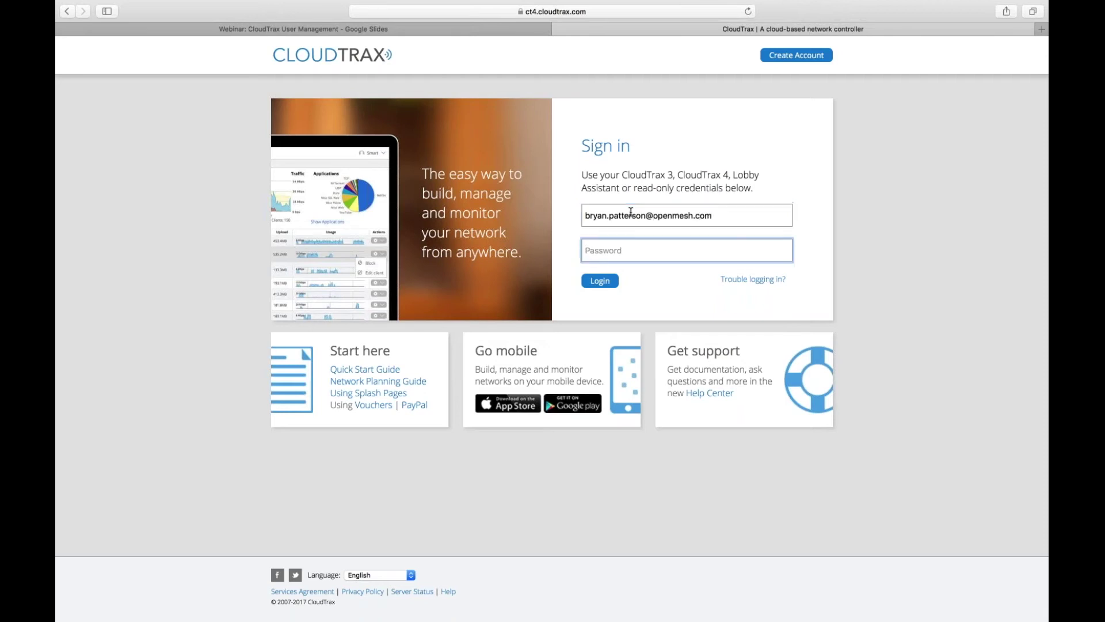
pyautogui.write('•••••••••')
pyautogui.press('Return')
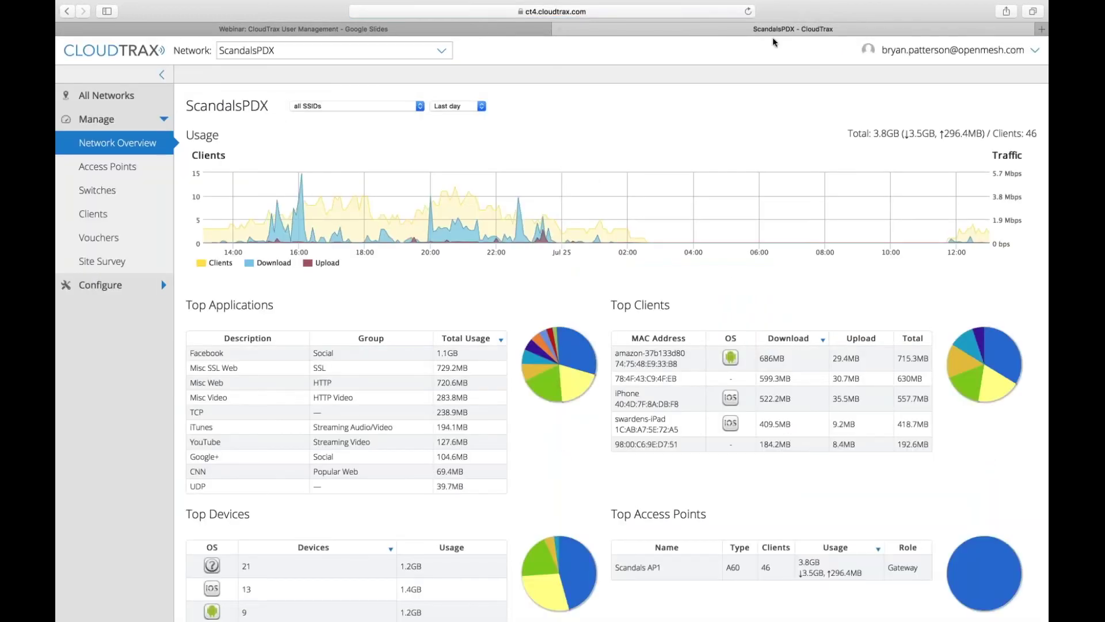
pyautogui.click(953, 50)
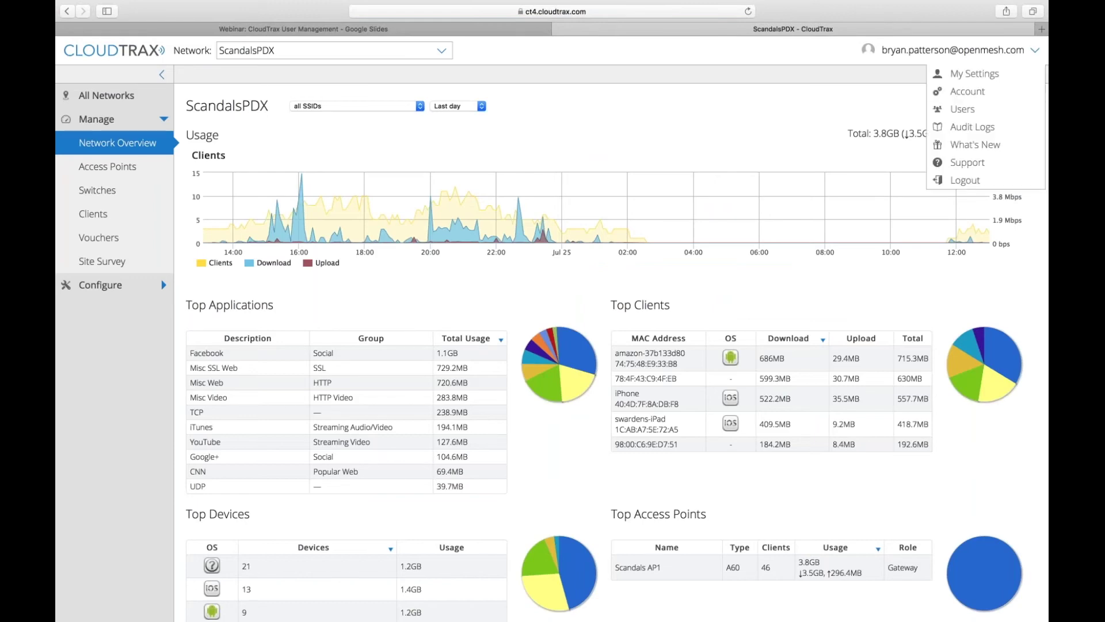
# - Bring up the Audit Logs and highlight the most recent login entries
pyautogui.click(962, 127)
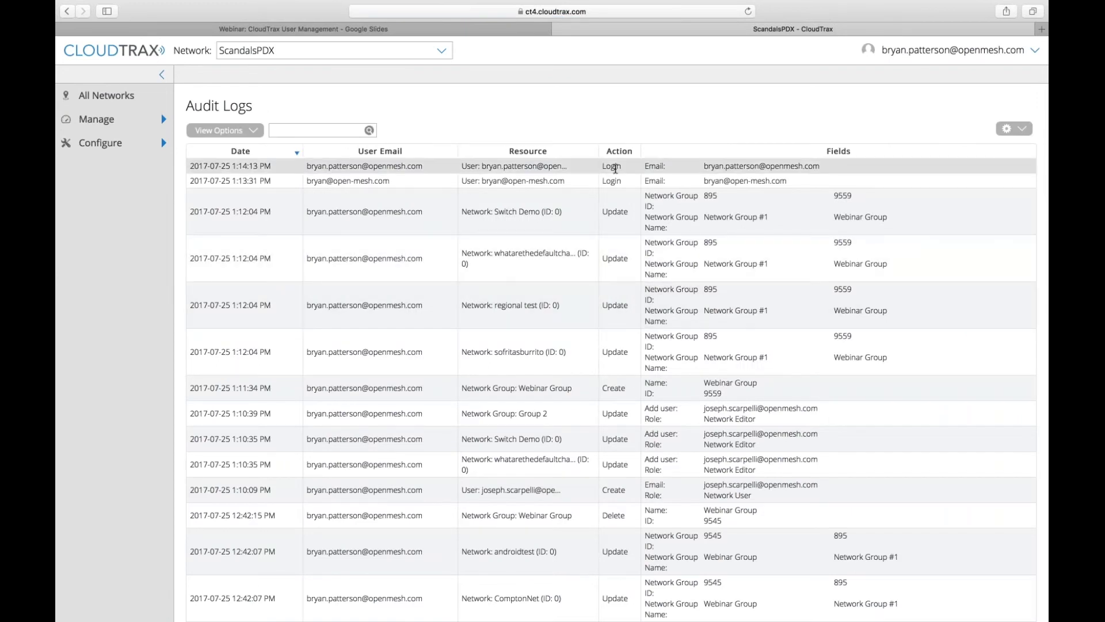
pyautogui.moveTo(616, 169); pyautogui.dragTo(619, 180)
pyautogui.click(618, 179)
pyautogui.moveTo(190, 166); pyautogui.dragTo(260, 180)
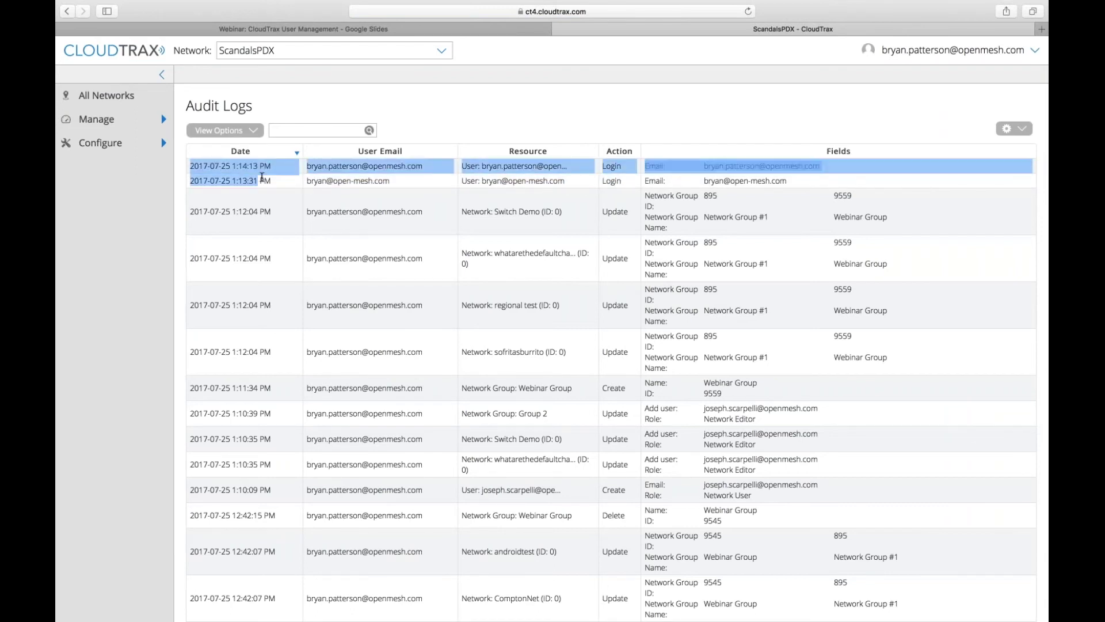
pyautogui.click(262, 172)
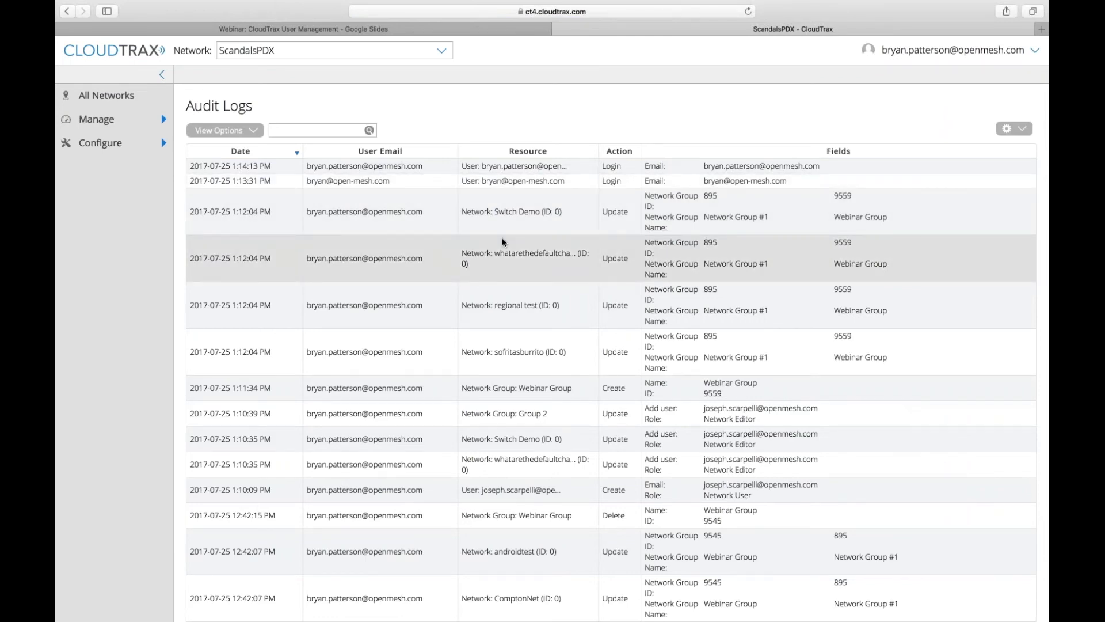
# - Scroll the audit log to find and highlight the Switch Demo network's move into Webinar Group
pyautogui.scroll(-1, 503, 242)
pyautogui.scroll(-3, 596, 134)
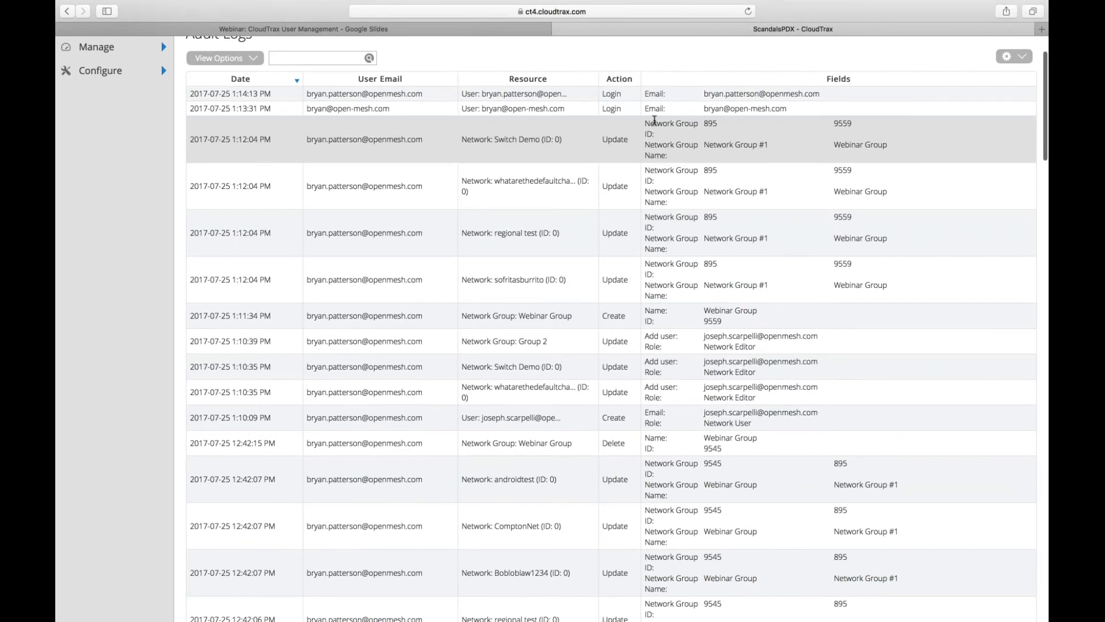
pyautogui.moveTo(654, 119); pyautogui.dragTo(675, 170)
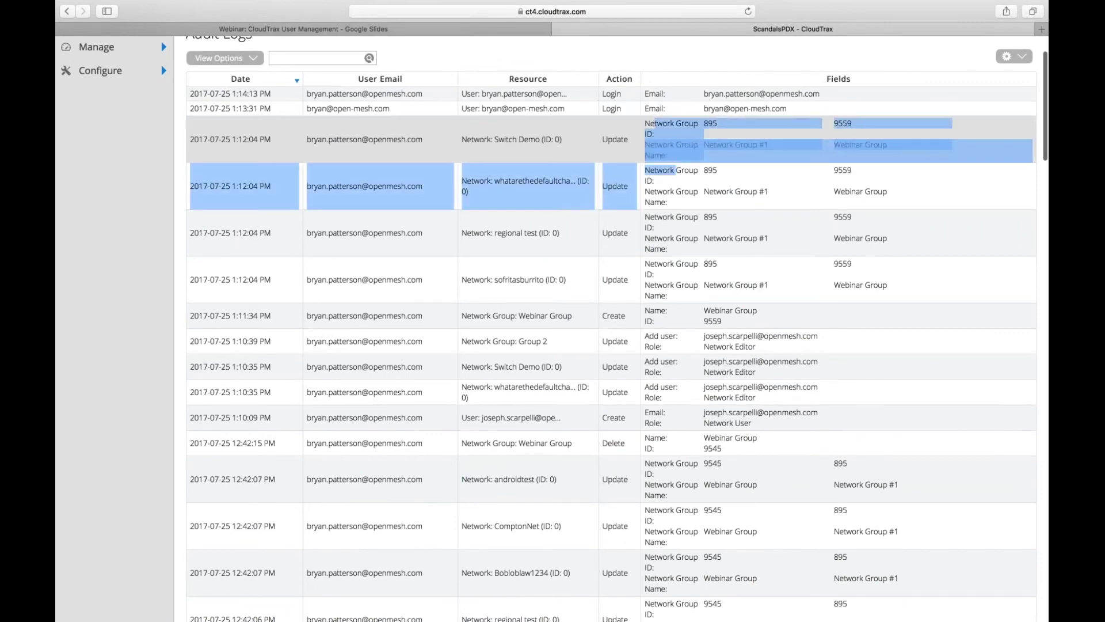
pyautogui.click(676, 170)
pyautogui.scroll(-5, 675, 170)
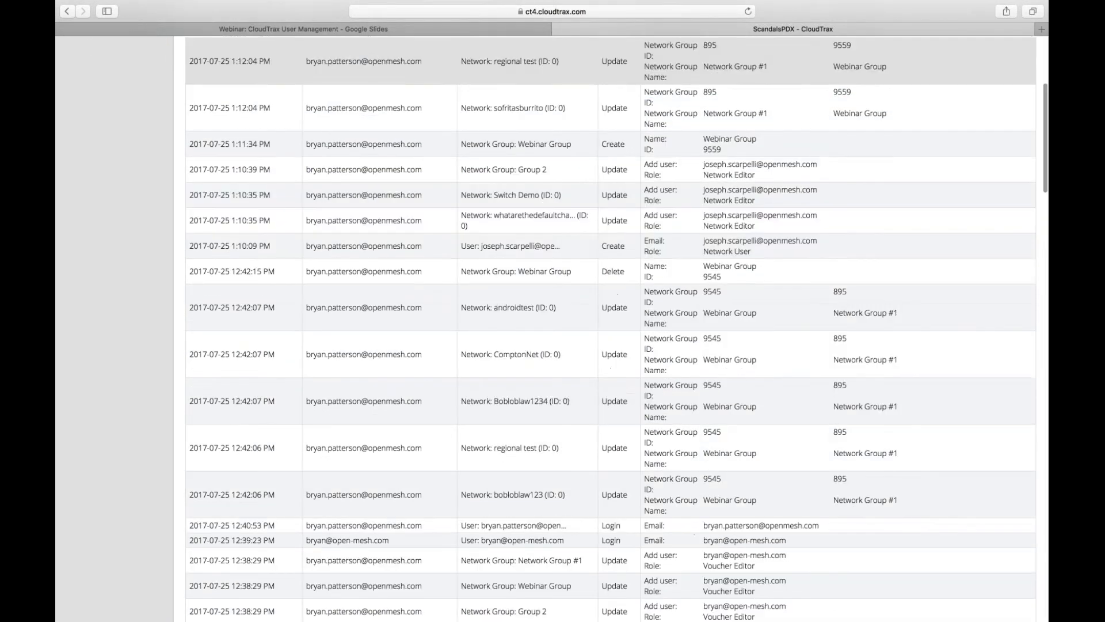
pyautogui.scroll(2, 676, 247)
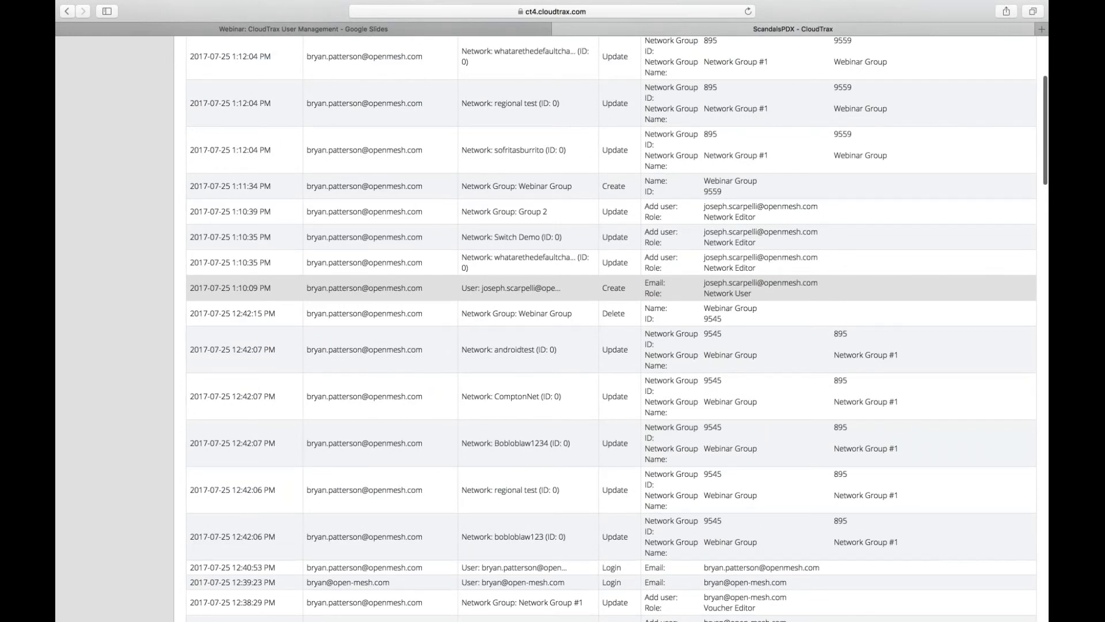
pyautogui.scroll(5, 676, 300)
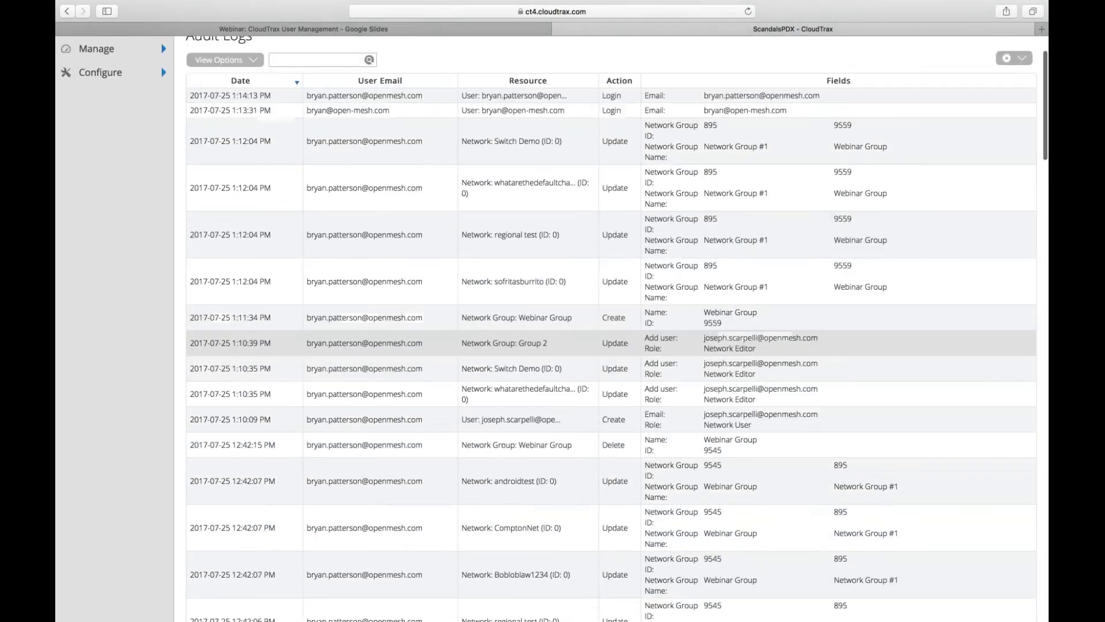
pyautogui.scroll(3, 675, 343)
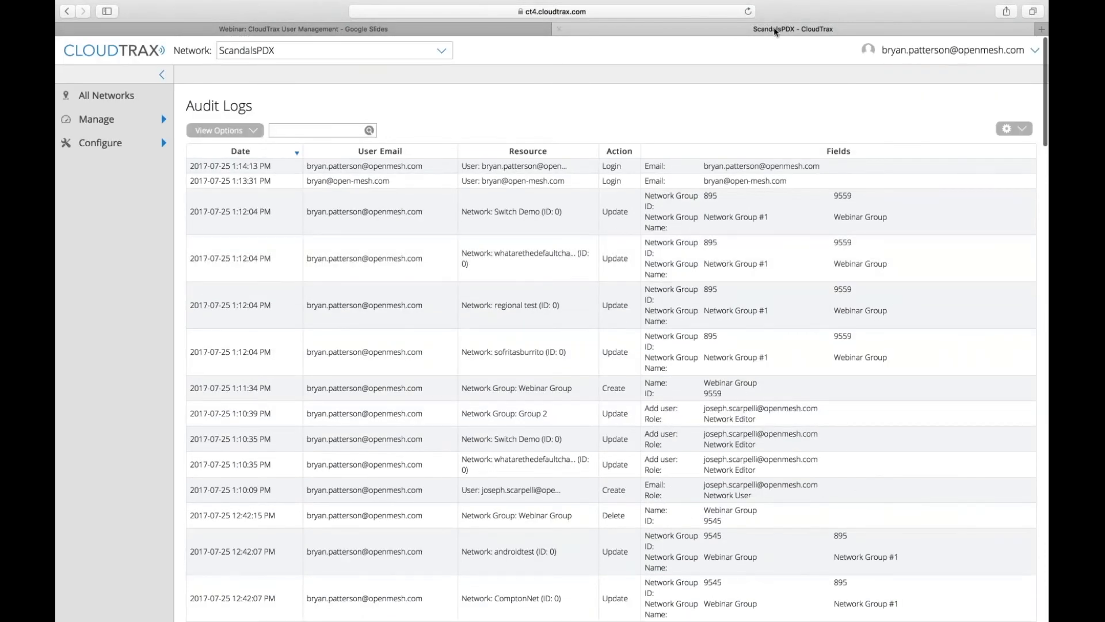
pyautogui.click(979, 51)
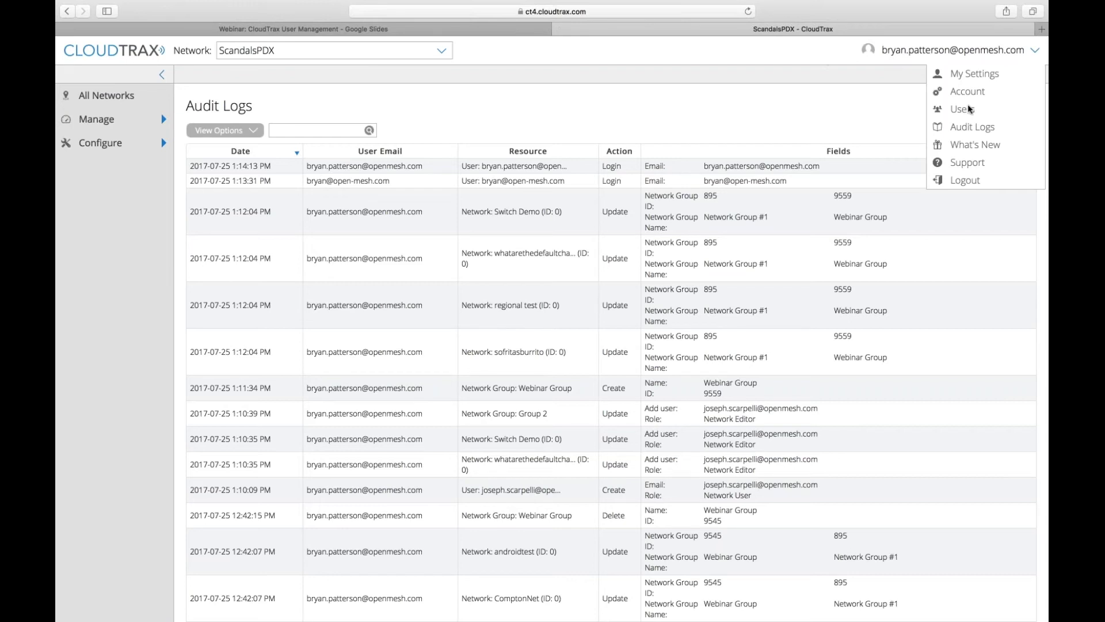
# - Sort the audit log by Fields, then show the What's New panel and scroll its announcements
pyautogui.click(987, 145)
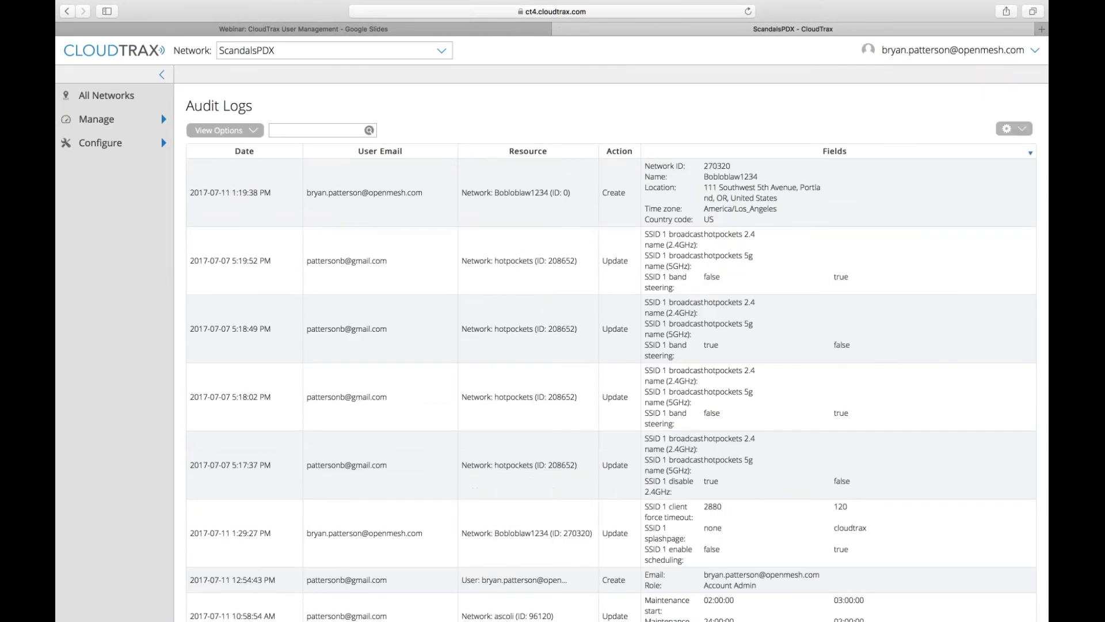
pyautogui.click(971, 58)
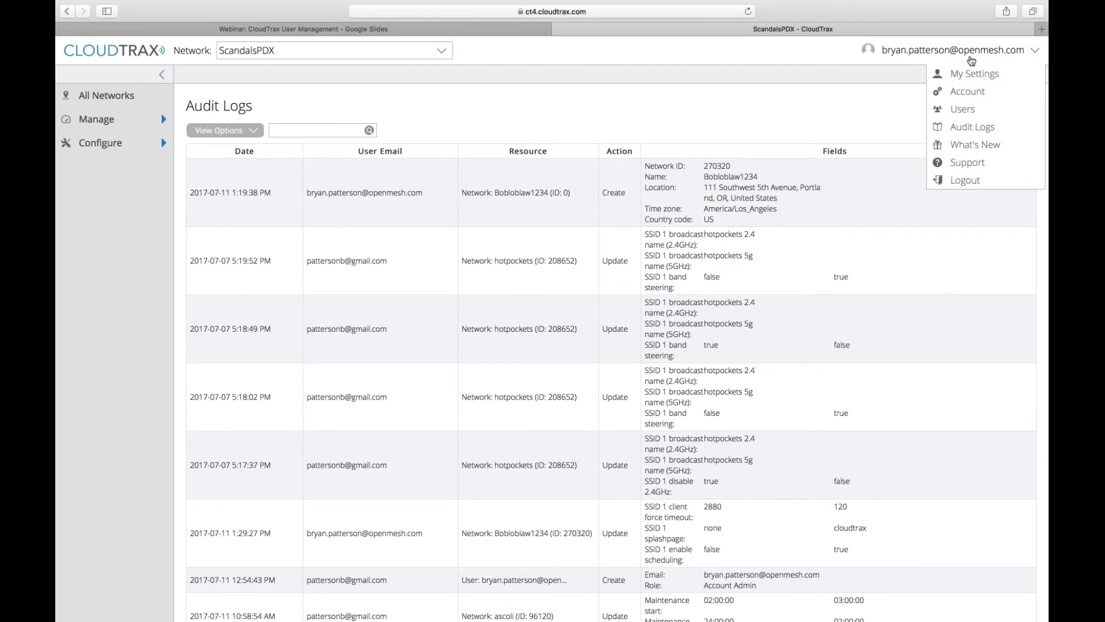
pyautogui.click(974, 145)
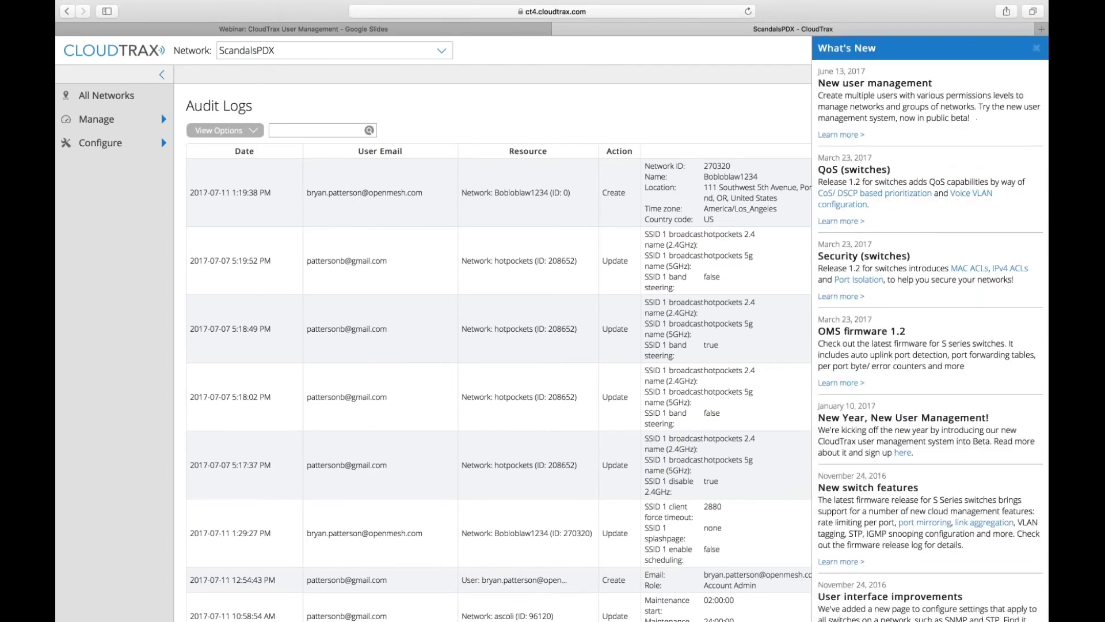
pyautogui.scroll(-3, 930, 334)
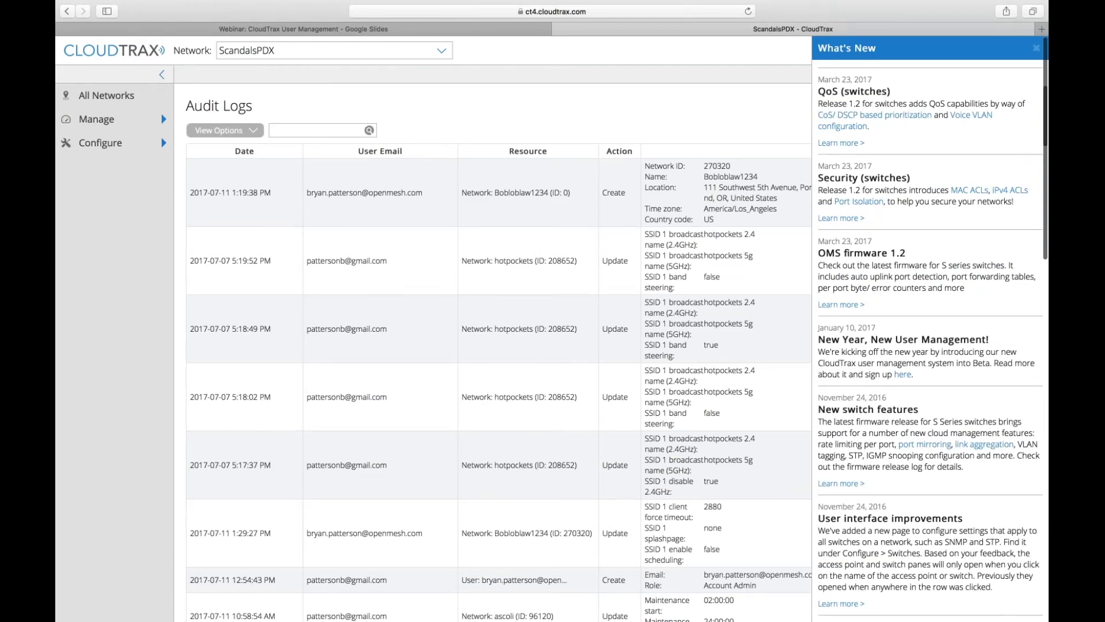
pyautogui.scroll(-3, 929, 340)
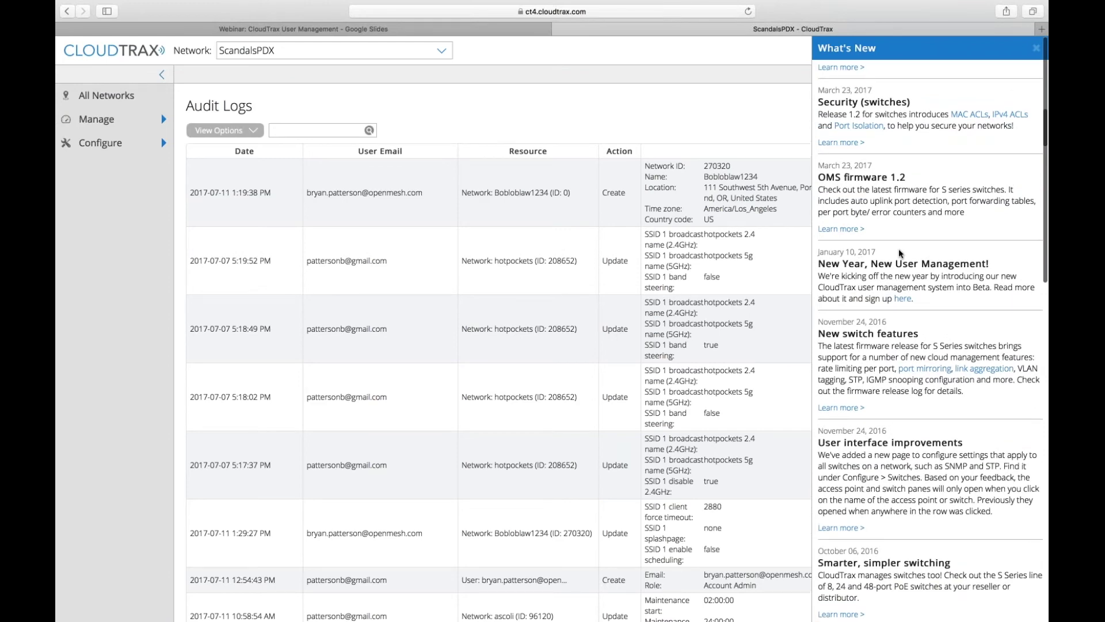
pyautogui.scroll(6, 901, 254)
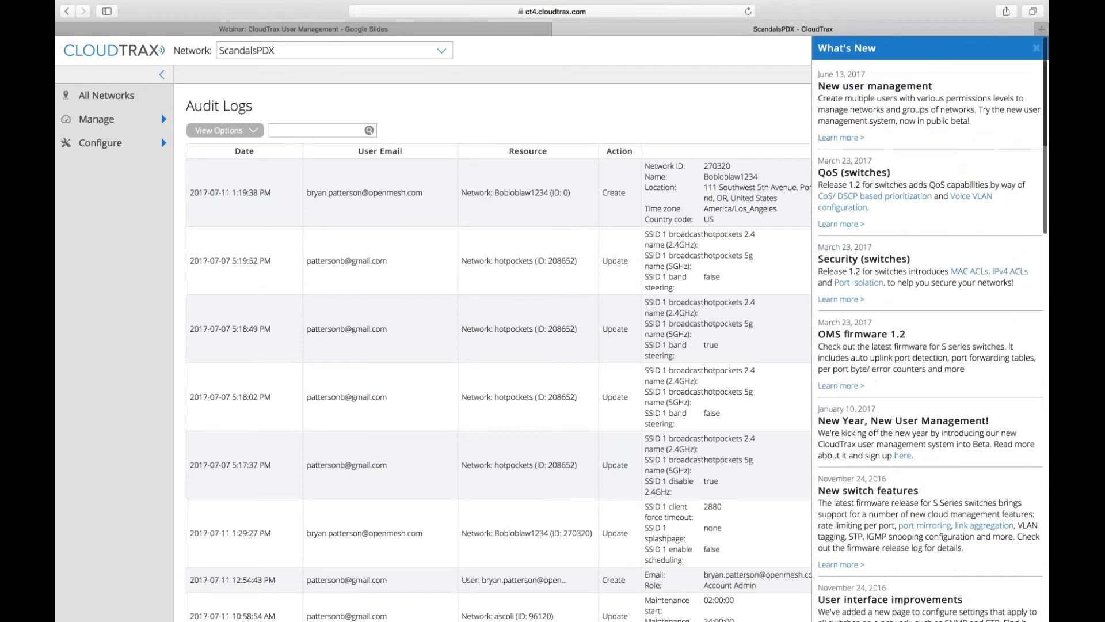